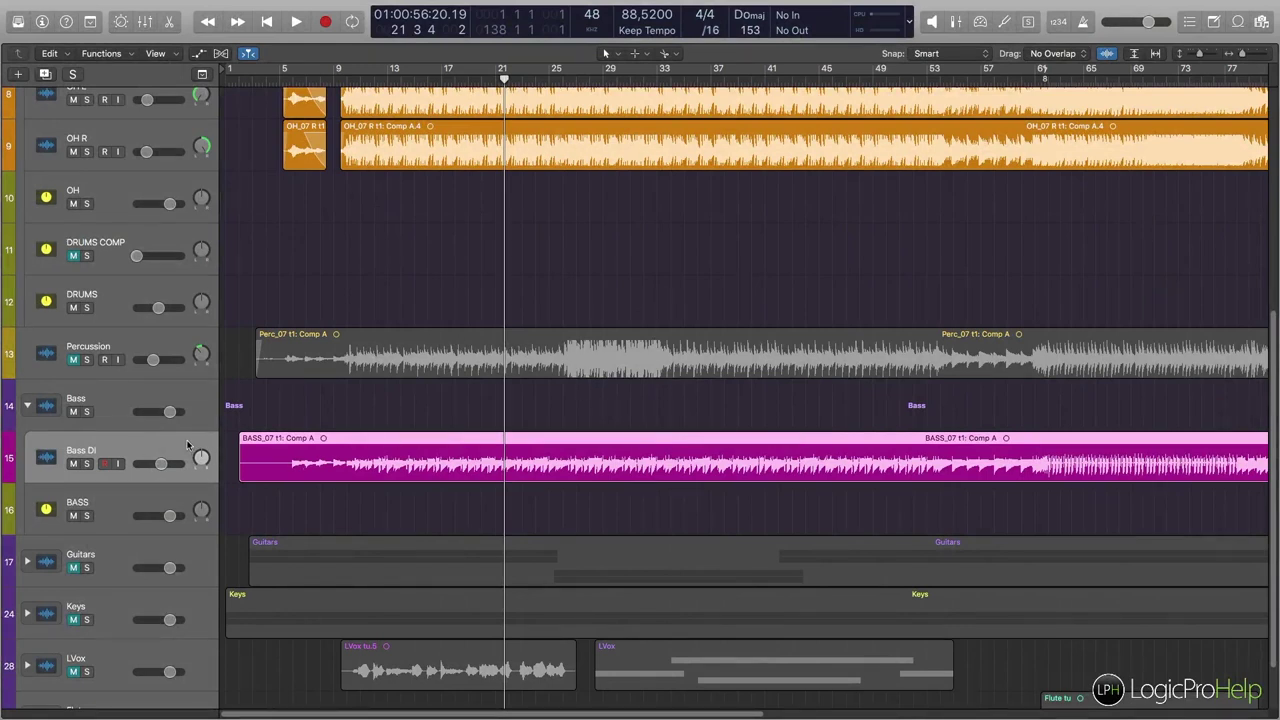
Show the inspector and replace the NLS Channel plug-in on the Bass DI track with Mark Studio 2, keeping its window beside the channel strip.
click(42, 21)
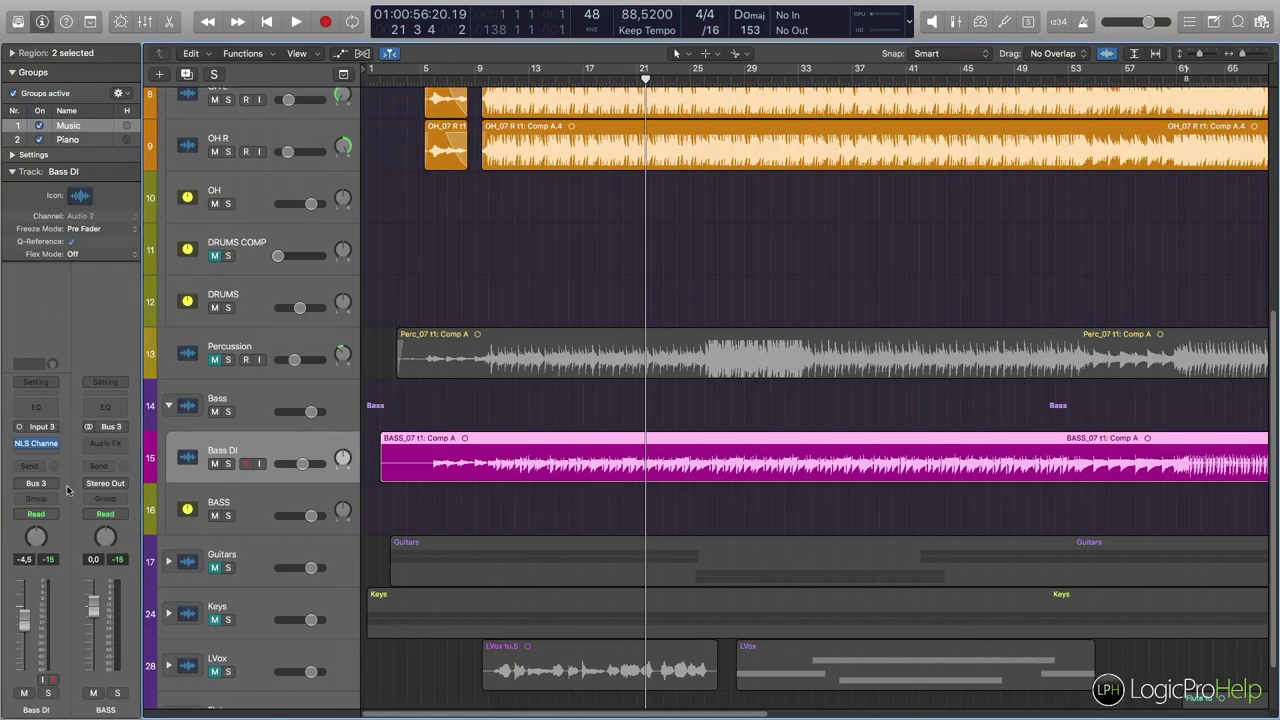
mouse_move(55, 446)
click(55, 446)
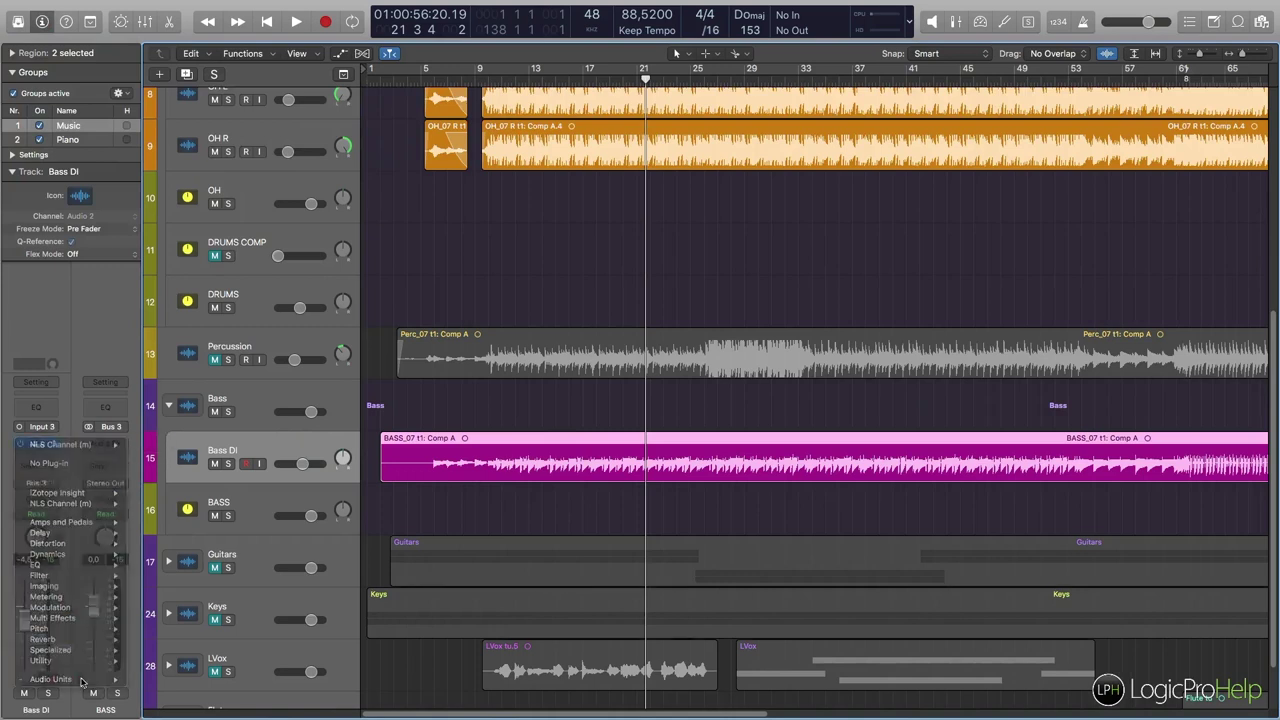
click(56, 450)
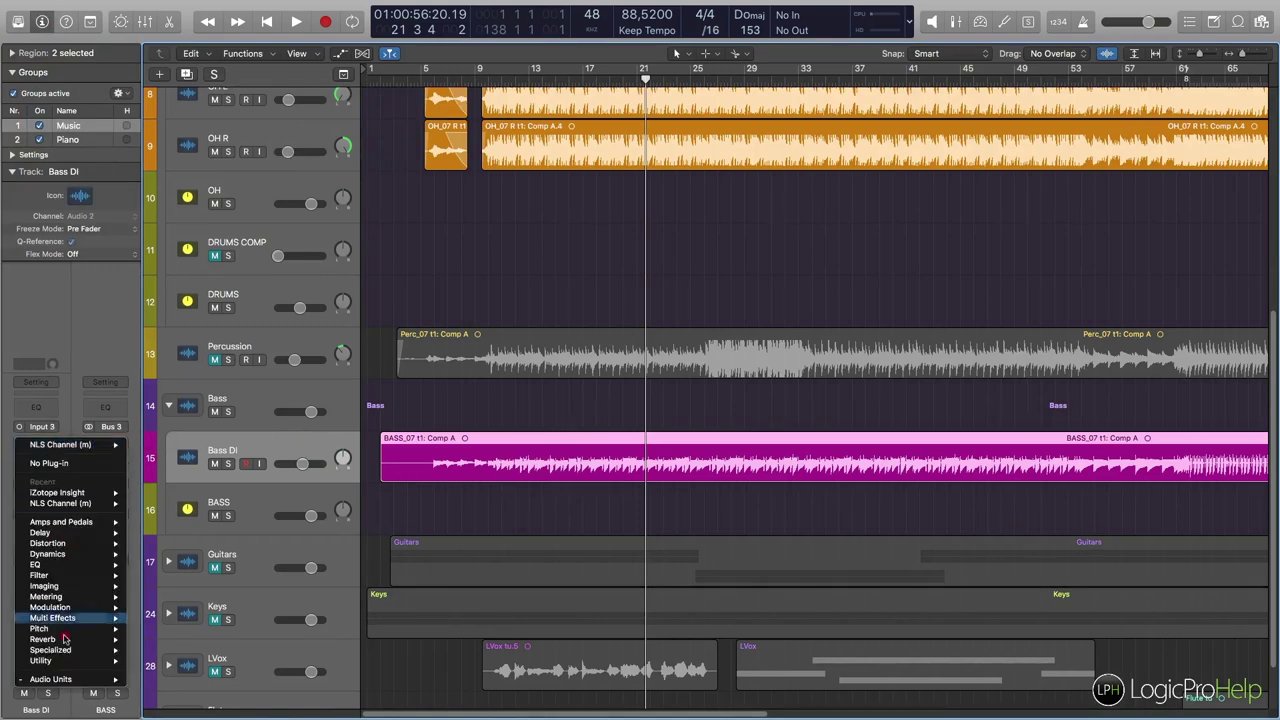
mouse_move(50, 679)
mouse_move(148, 484)
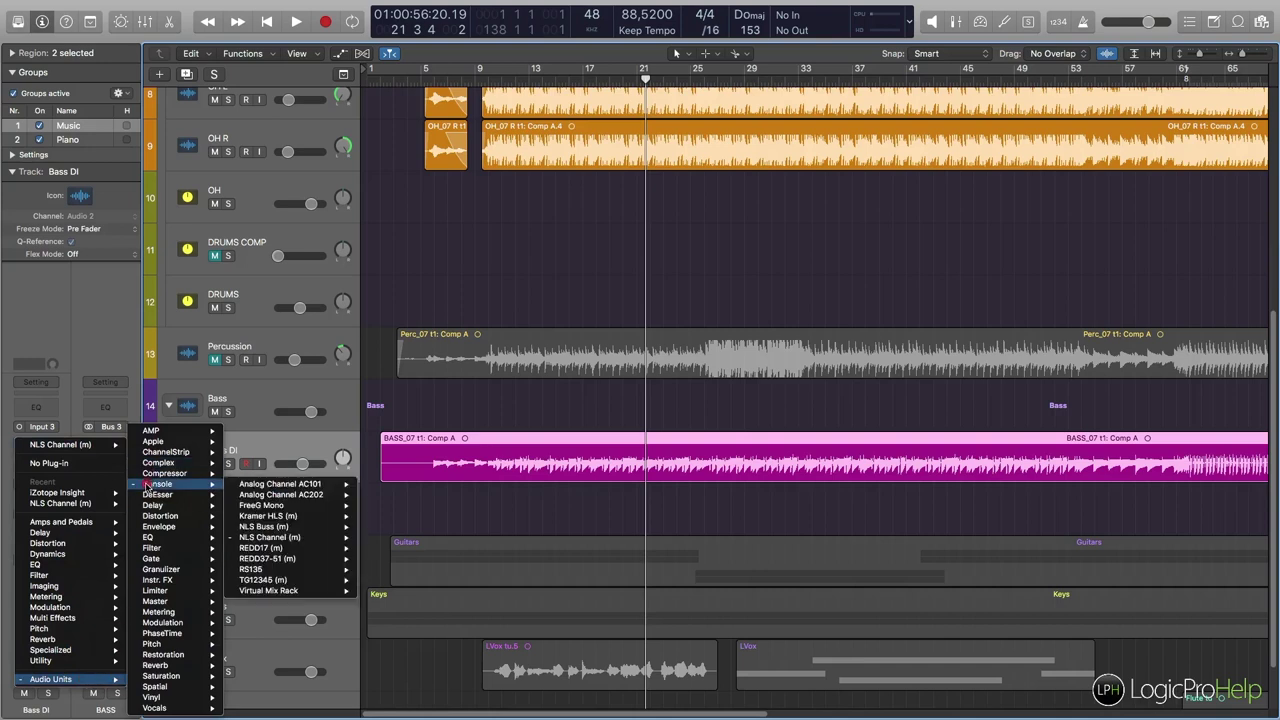
mouse_move(155, 431)
mouse_move(281, 432)
click(397, 431)
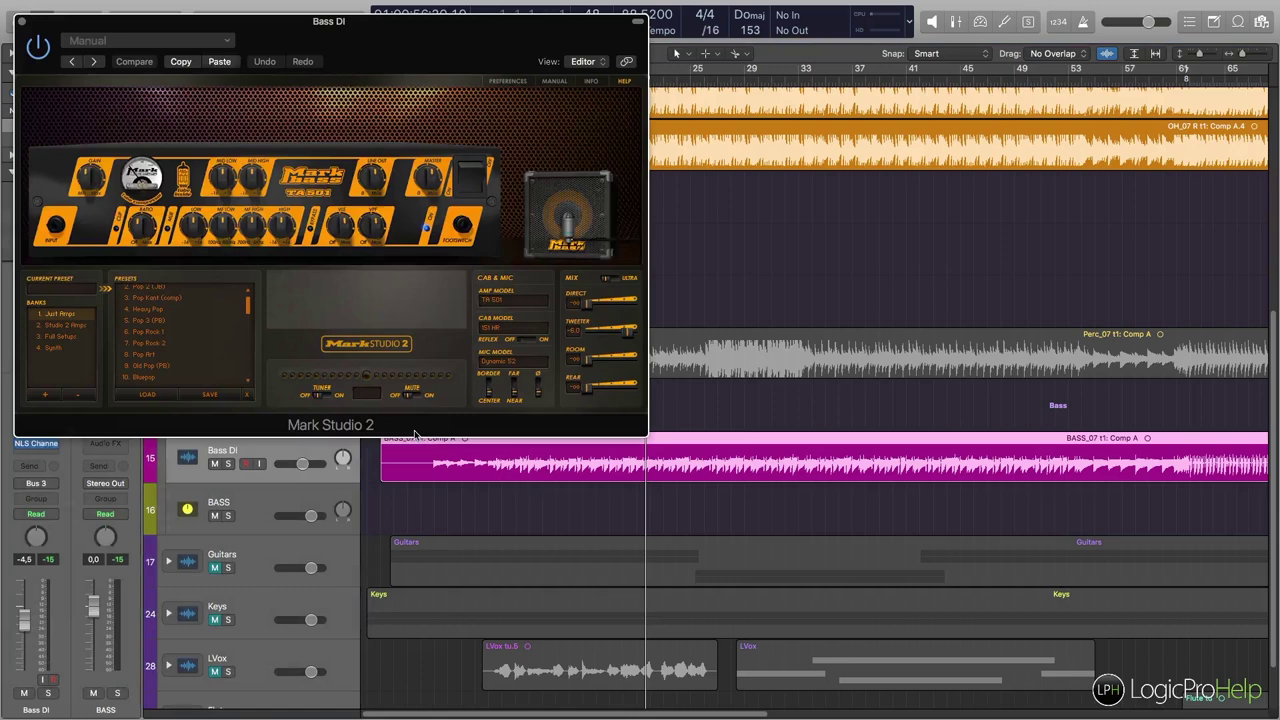
drag(408, 52, 842, 184)
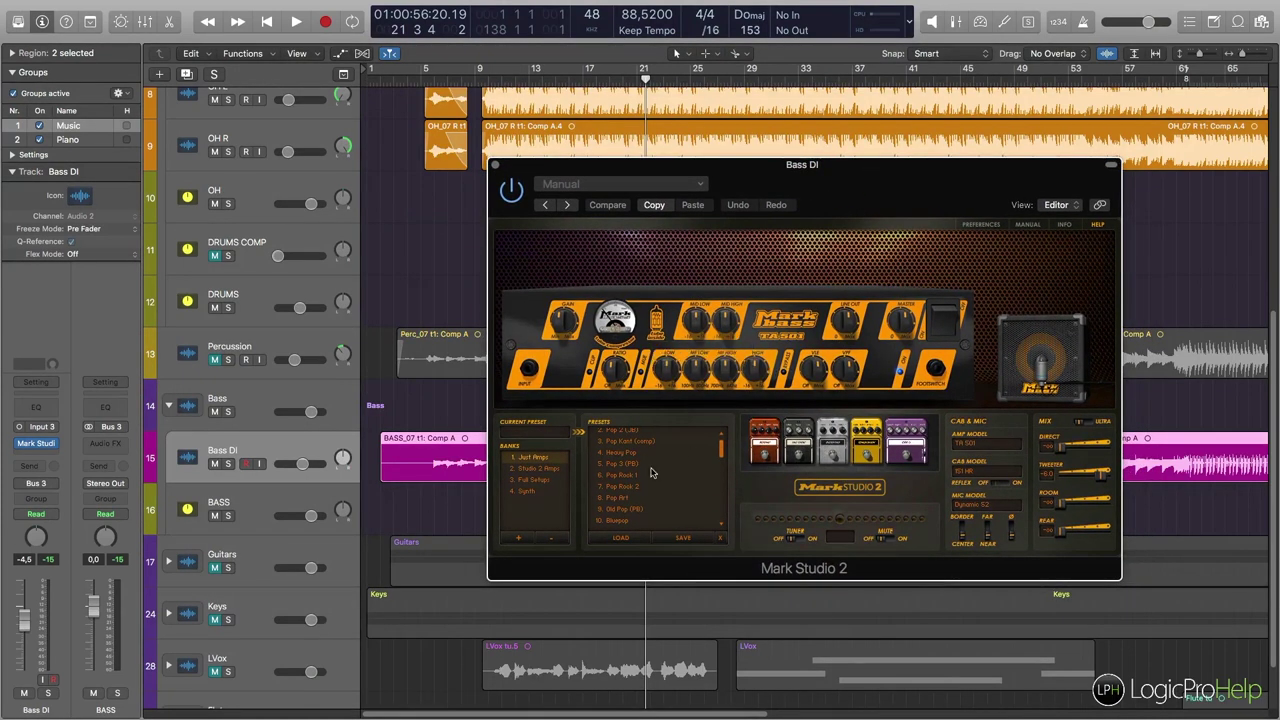
Look at the effects pedals in Mark Studio 2 and return to the amplifier view.
click(434, 82)
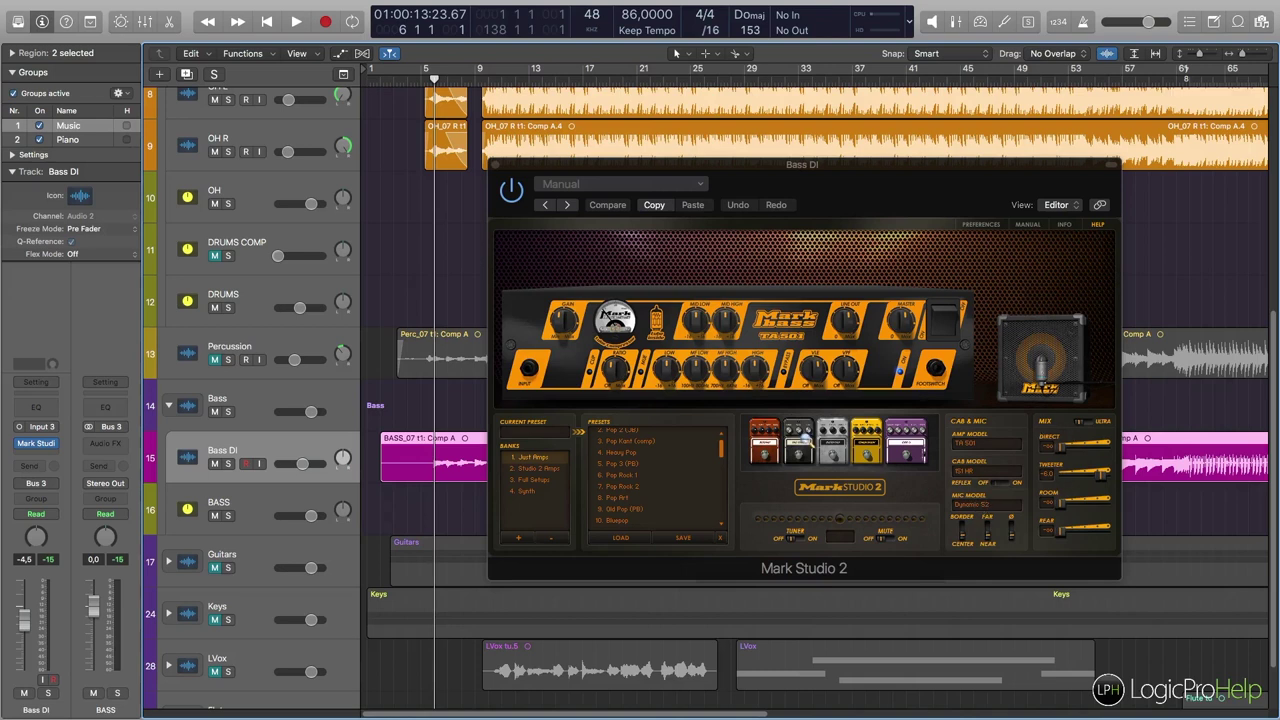
click(805, 438)
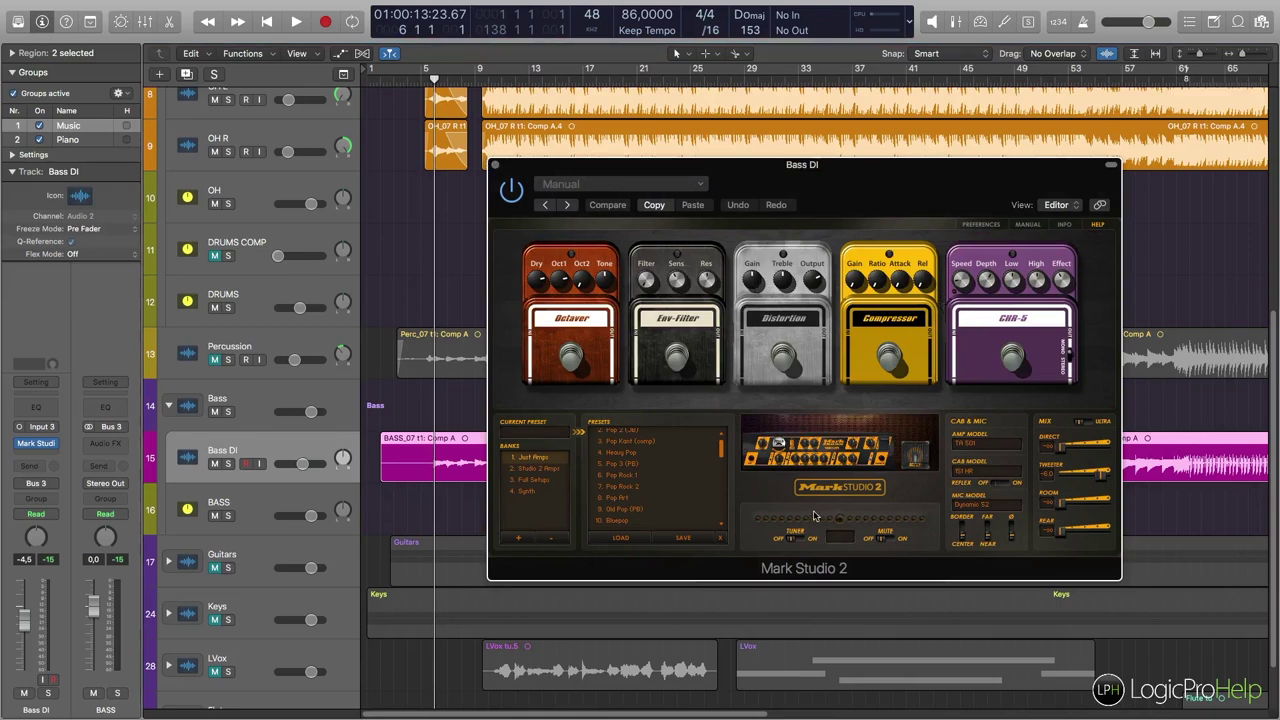
click(833, 441)
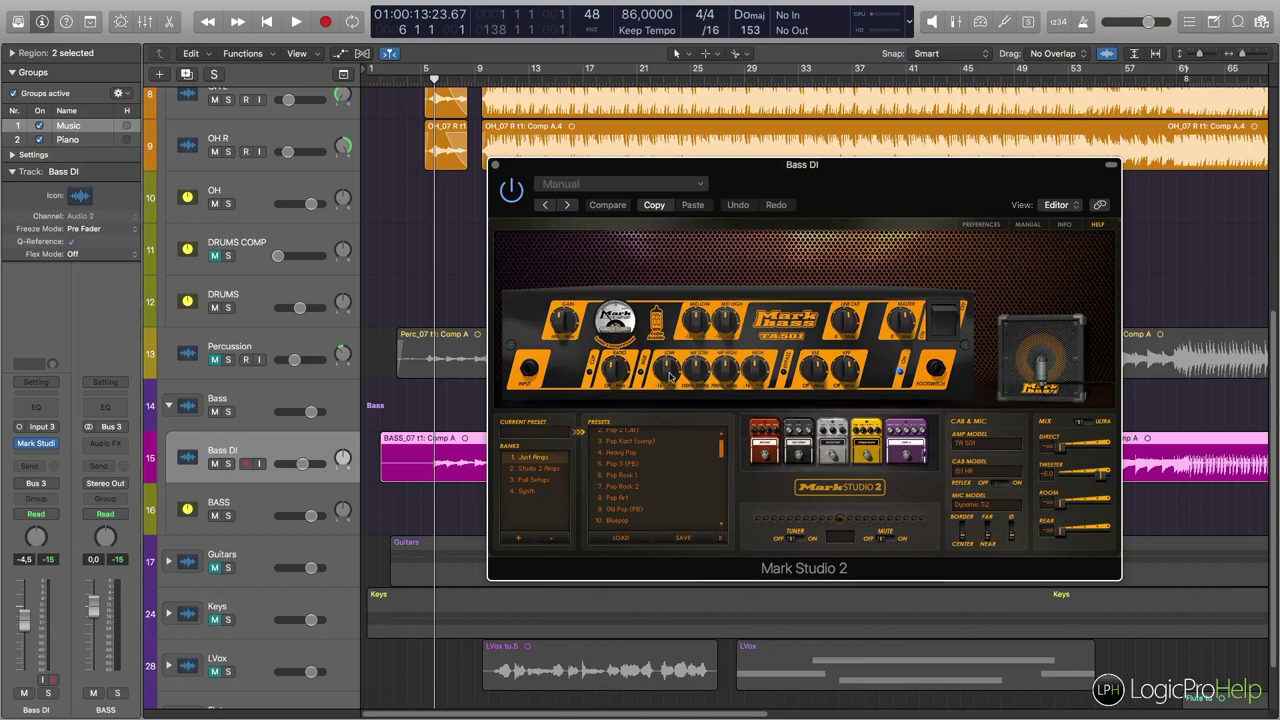
drag(902, 190, 966, 212)
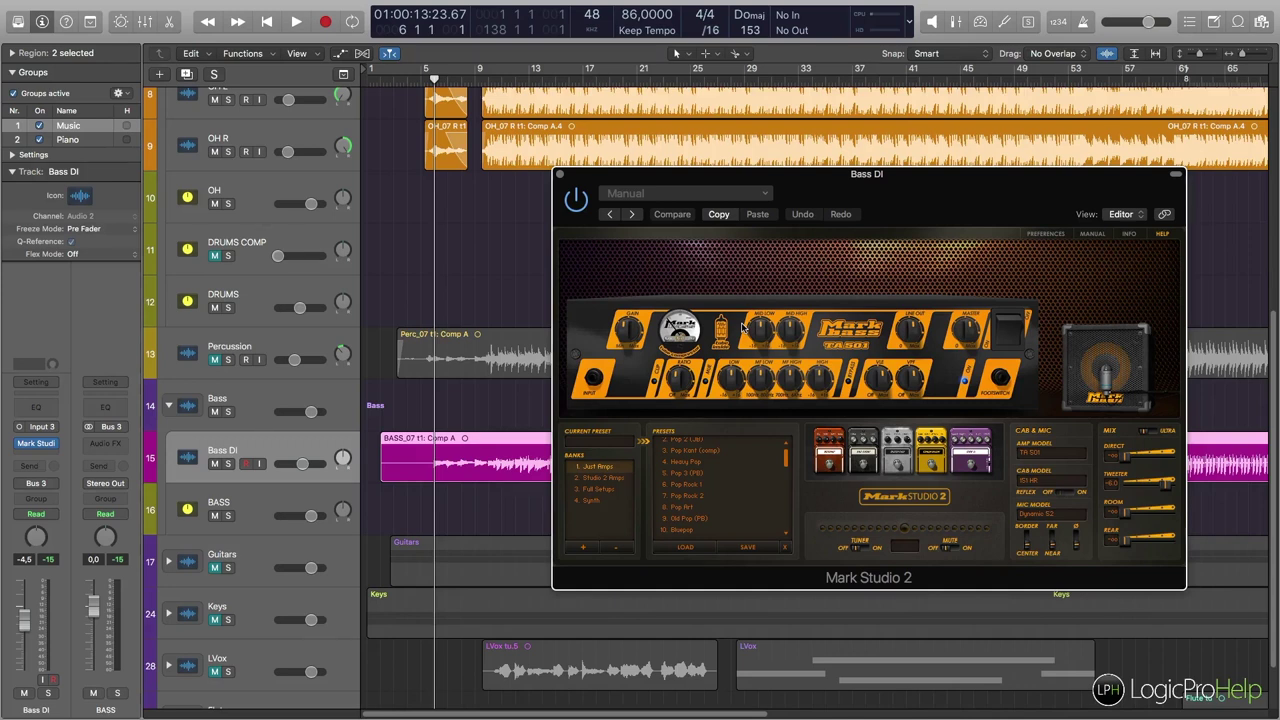
drag(943, 212, 925, 238)
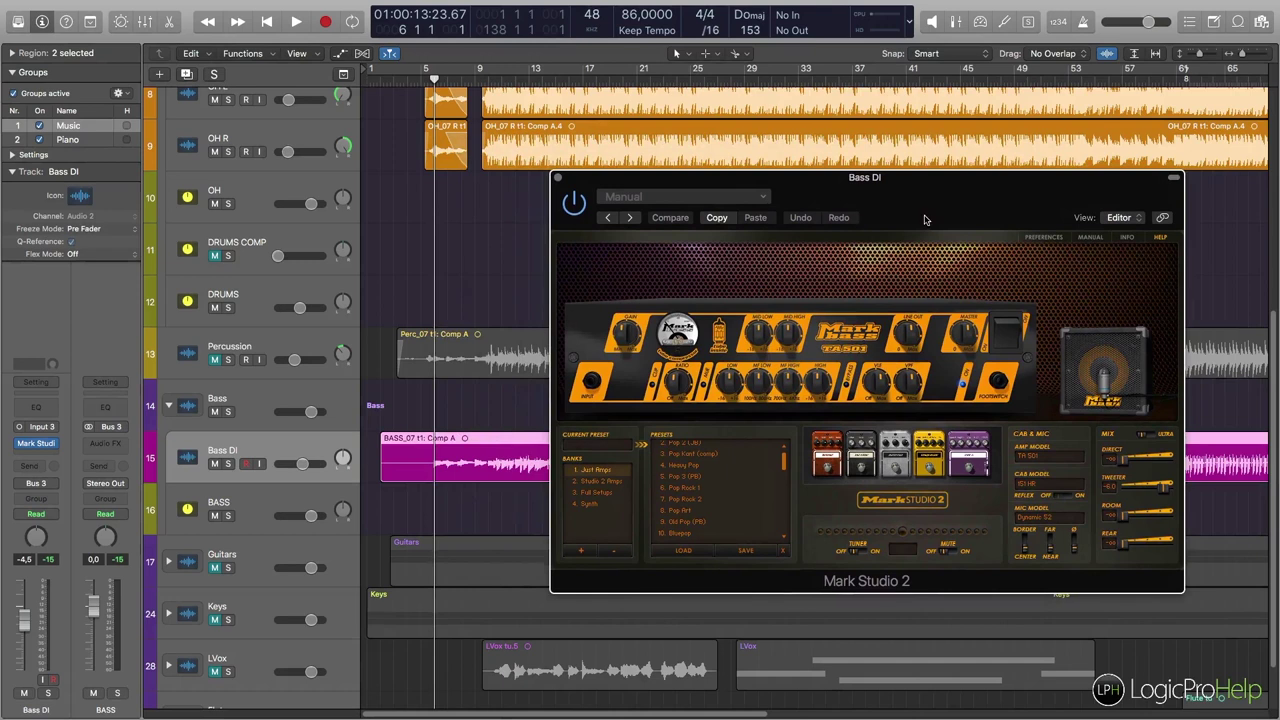
Place the playhead at bar 10 and zoom in on the Bass DI region, with the plug-in window moved clear of it.
click(543, 87)
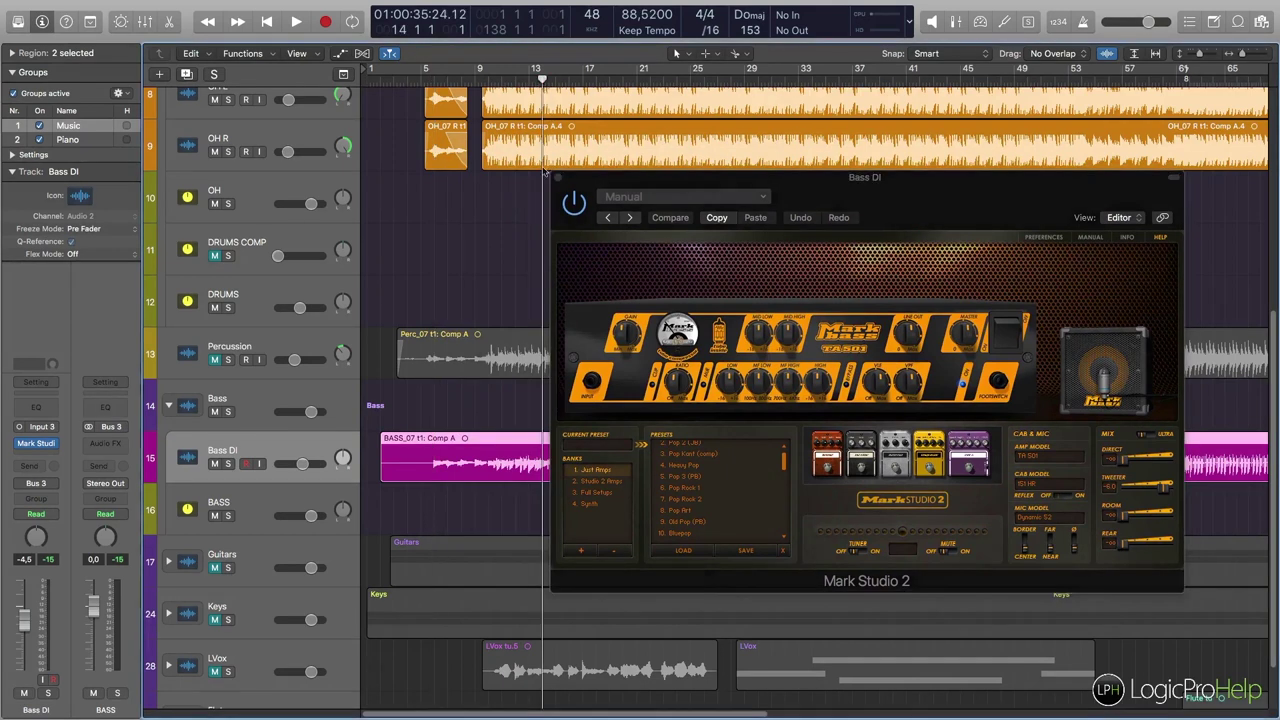
click(489, 85)
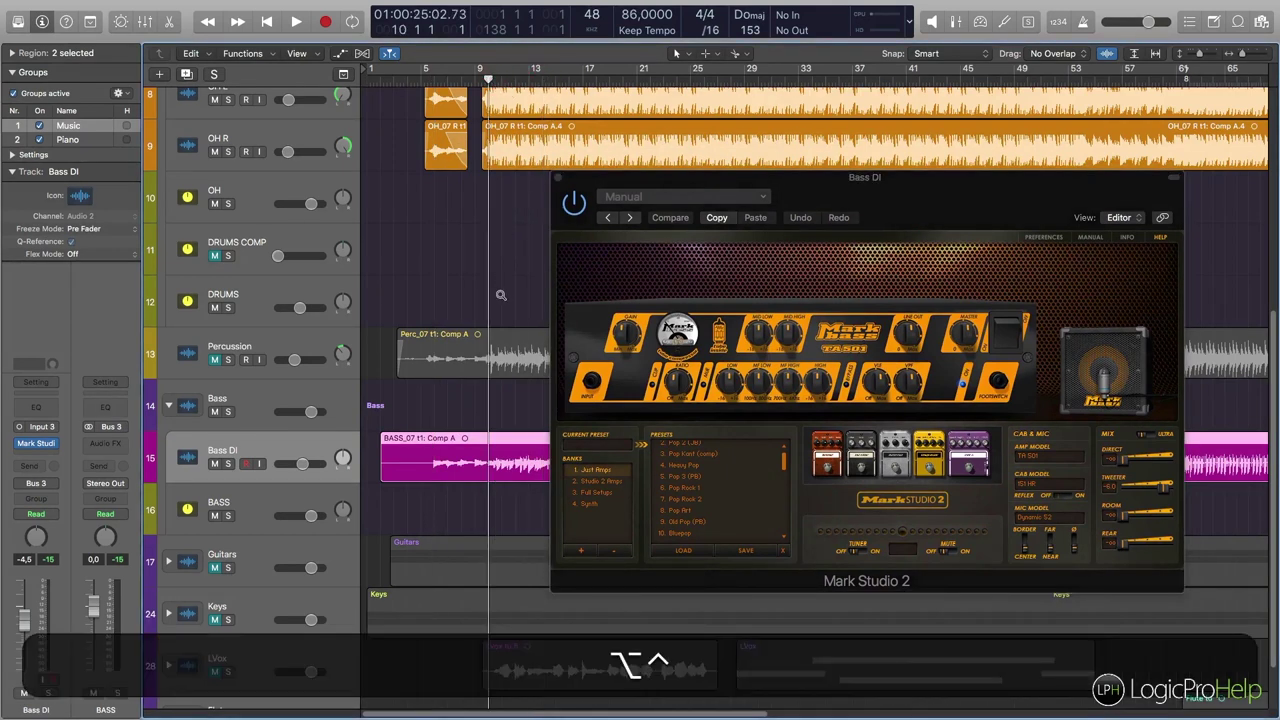
scroll(501, 294, up, 5)
drag(870, 208, 472, 38)
scroll(491, 495, up, 1)
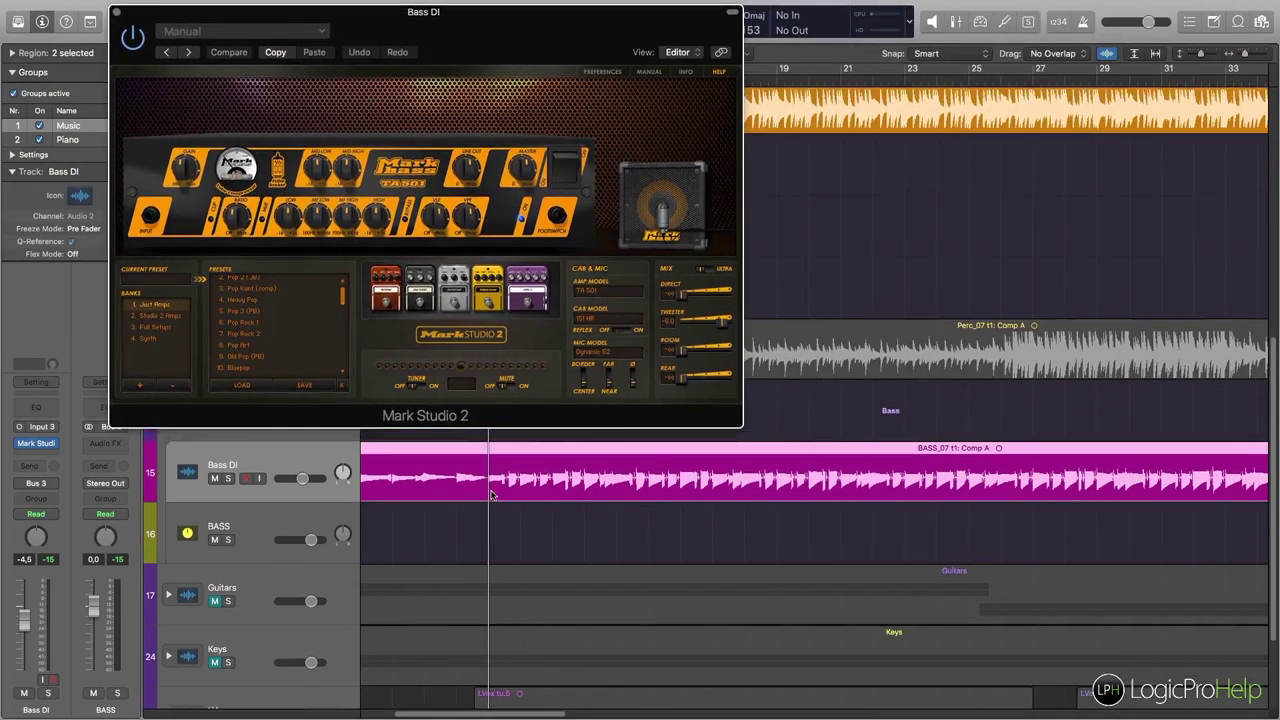
scroll(490, 497, up, 5)
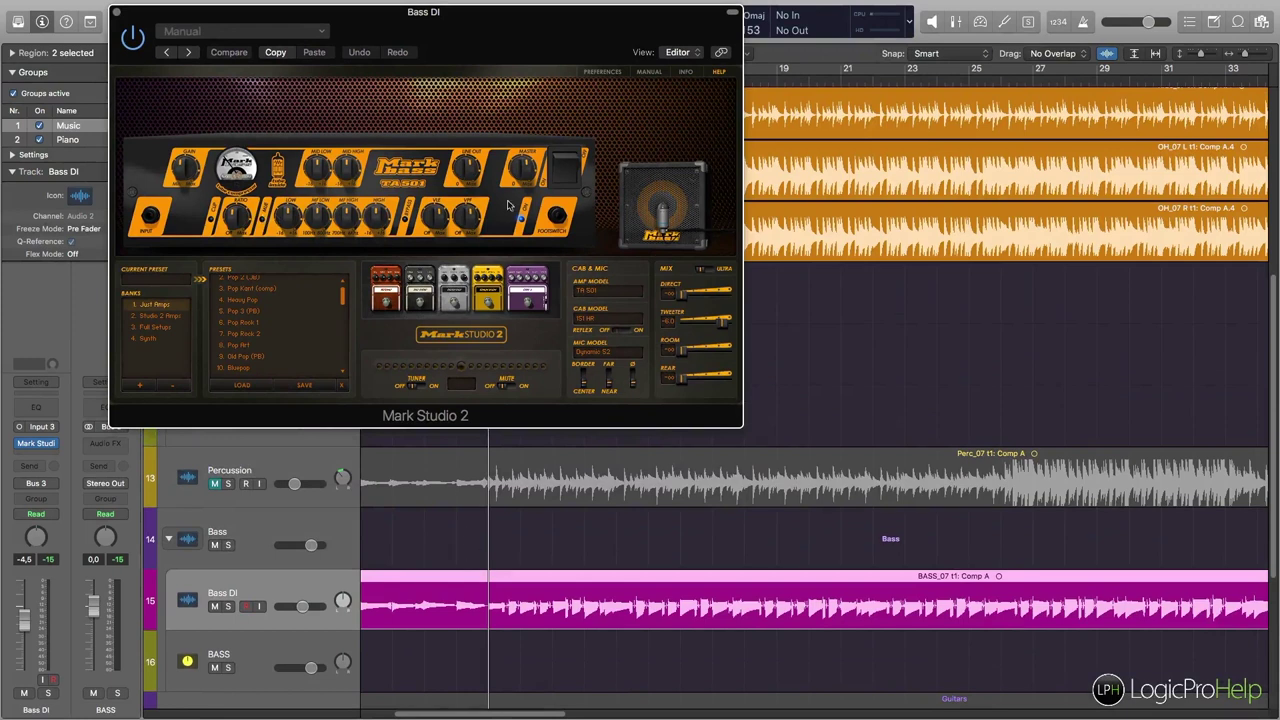
Look through the list of available amp models in Mark Studio 2.
click(596, 291)
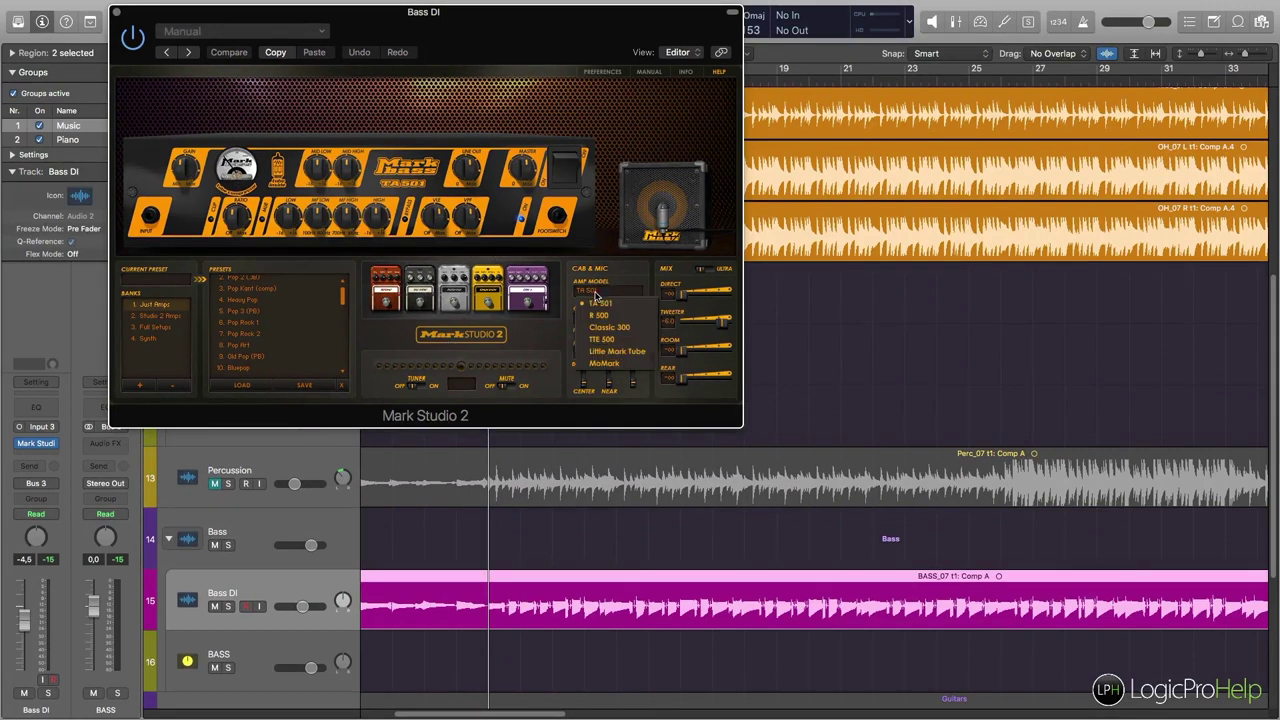
click(385, 172)
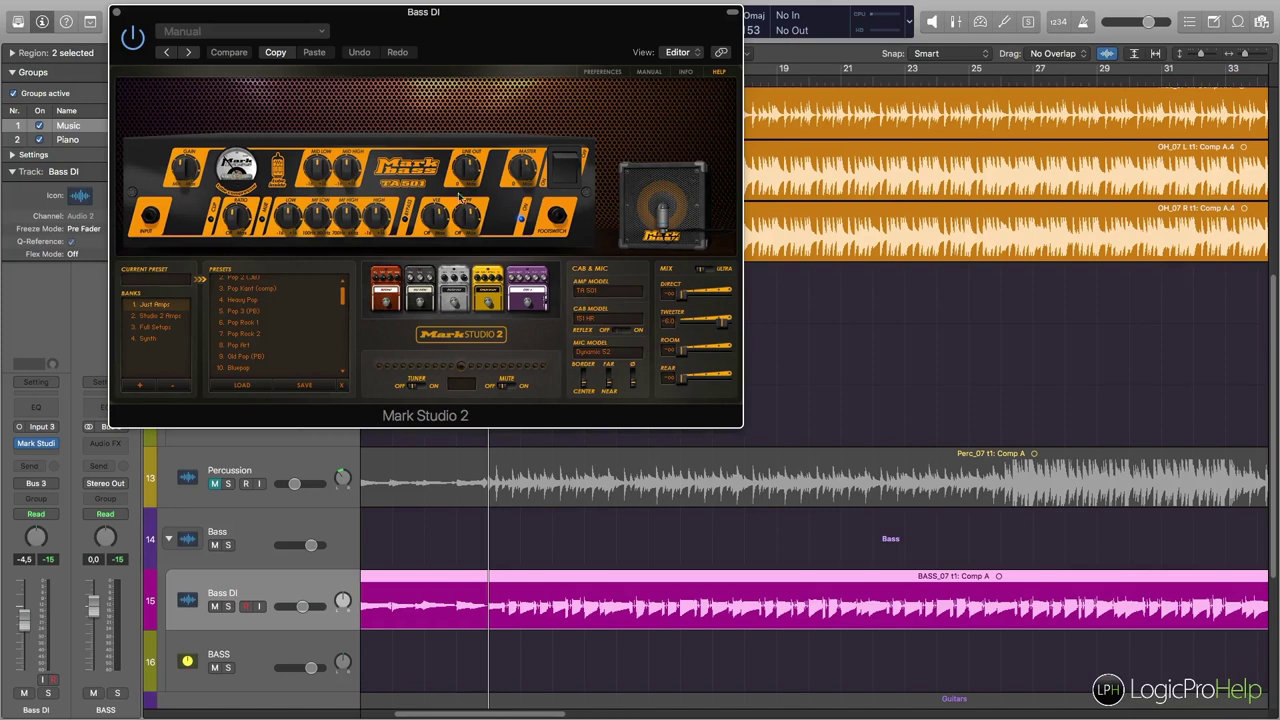
click(586, 293)
click(396, 177)
With Mark Studio 2 bypassed, solo the Bass DI track and set its volume to 0,0 dB during playback.
click(229, 607)
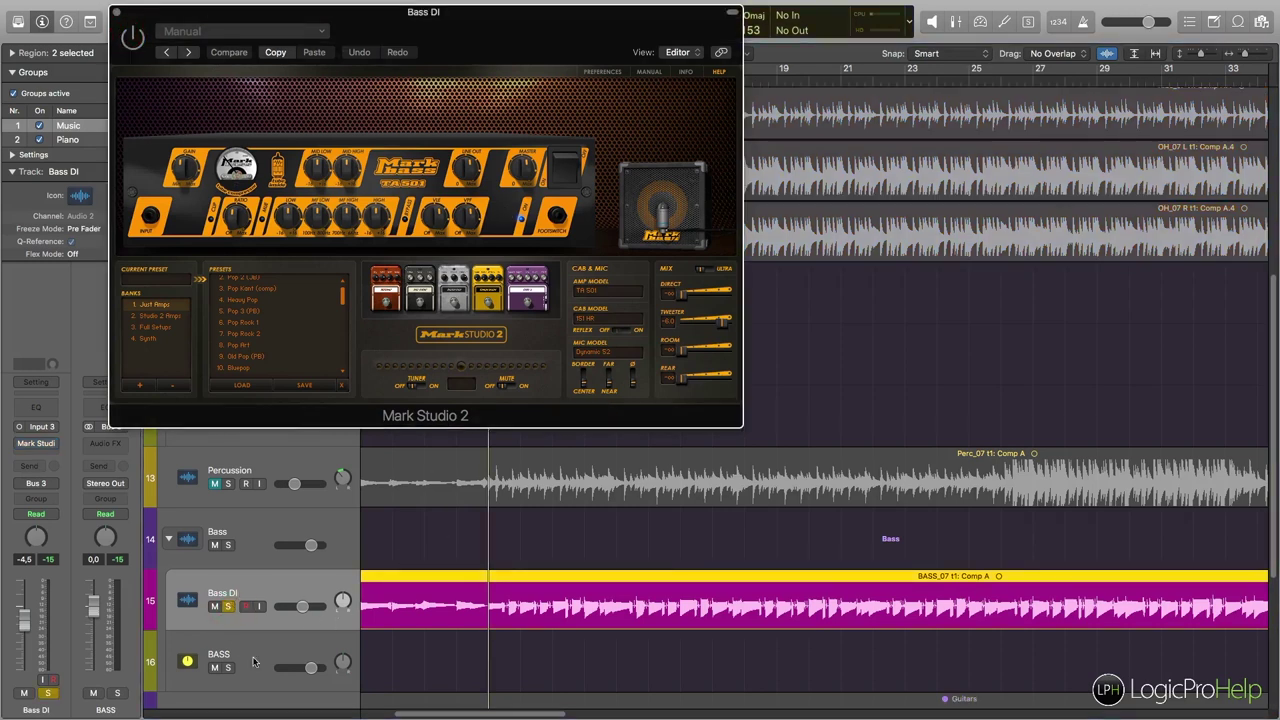
key(space)
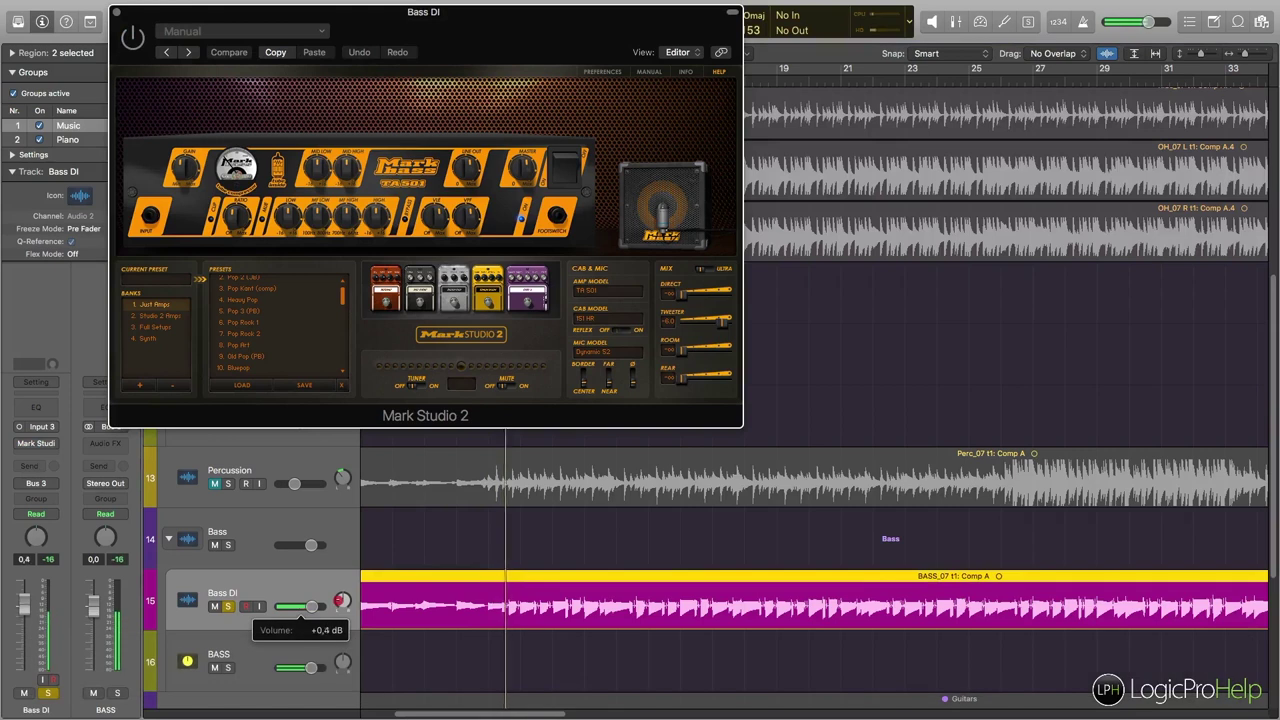
drag(314, 607, 311, 607)
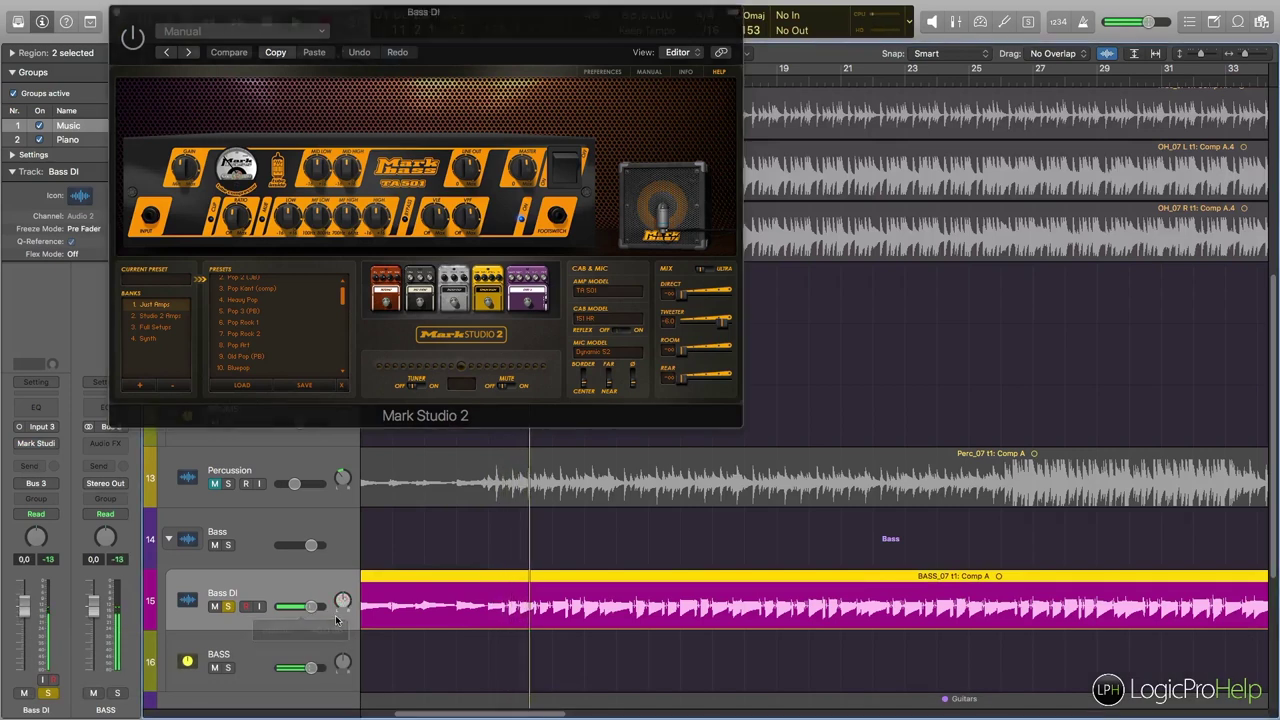
key(space)
Loop the bass from bar 10 to bar 18 and switch Mark Studio 2 back on during playback.
drag(541, 31, 340, 513)
drag(490, 76, 733, 85)
key(space)
drag(379, 519, 763, 190)
key(space)
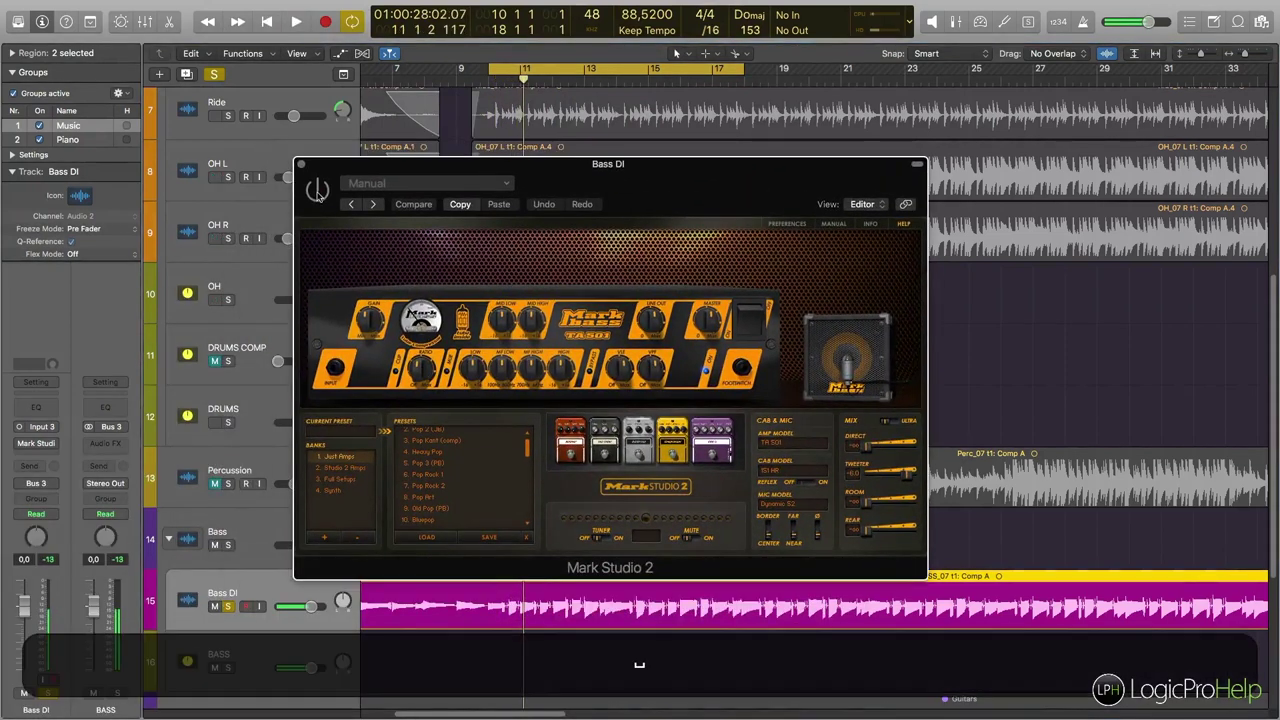
key(space)
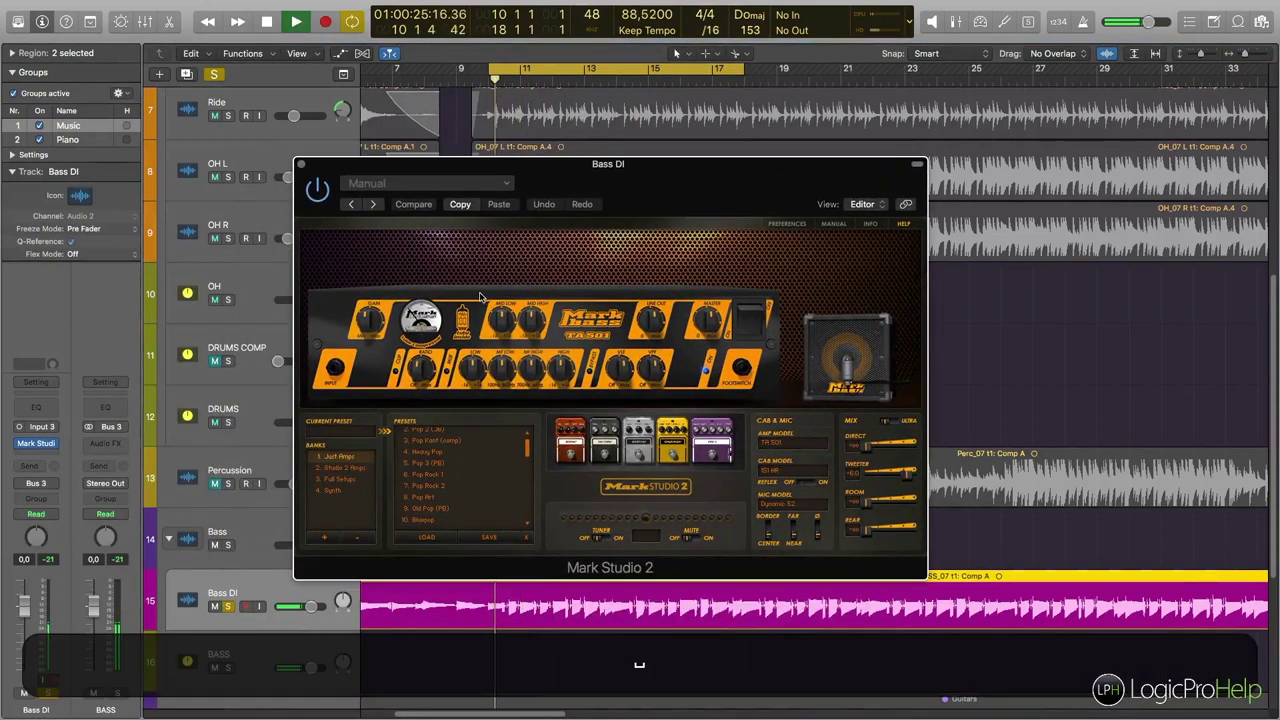
Raise the amp's Master level and boost its Mid Low level to about 7.17 while auditioning the loop.
drag(709, 320, 711, 293)
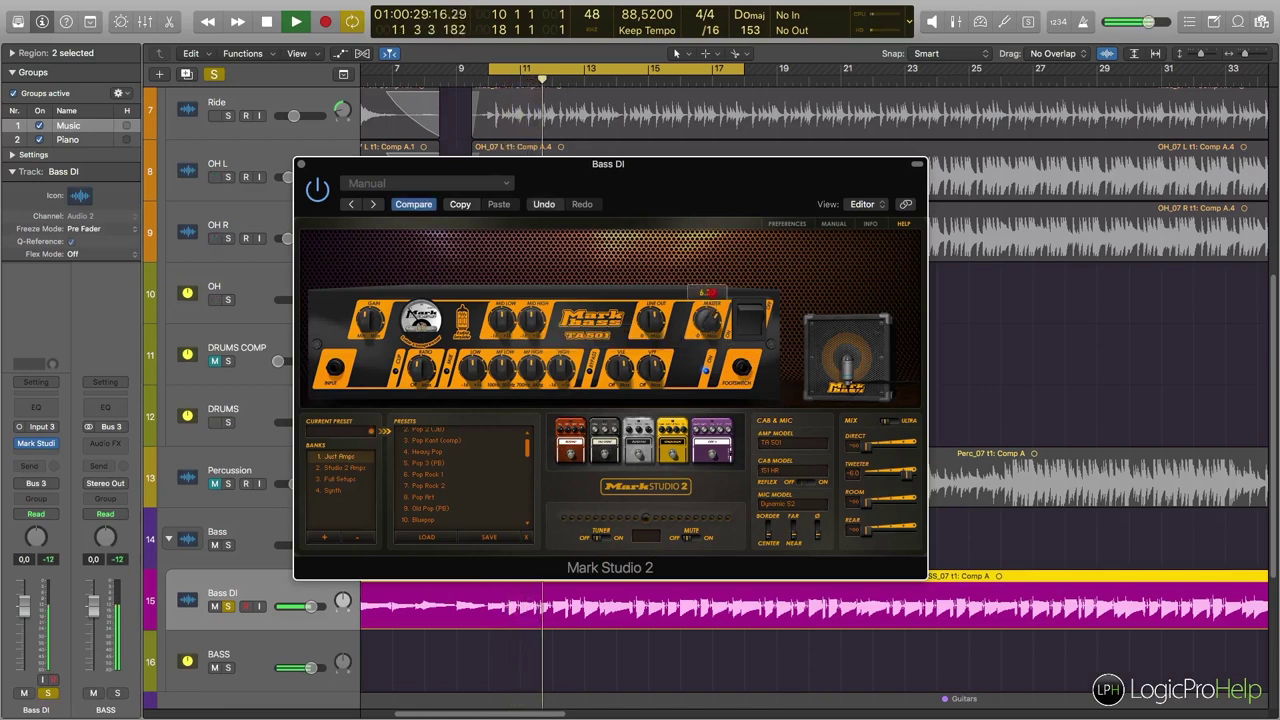
key(space)
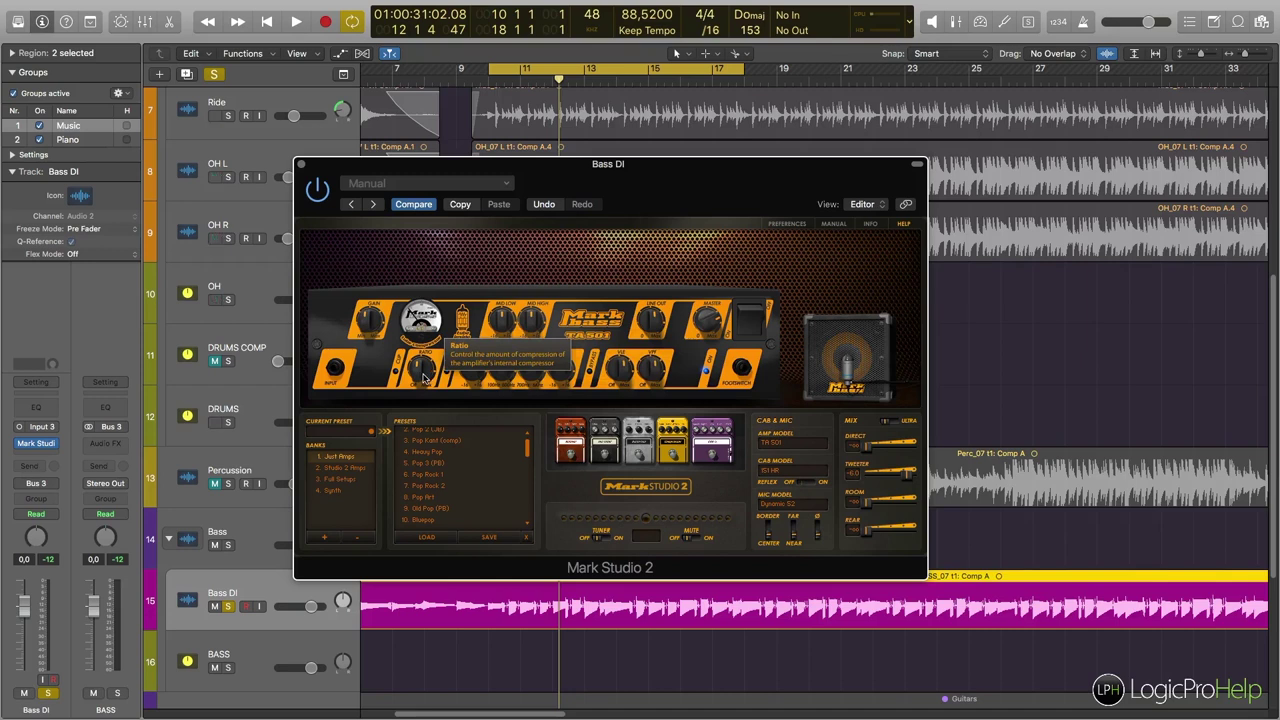
mouse_move(468, 367)
mouse_down()
mouse_move(469, 349)
mouse_move(473, 368)
mouse_up()
key(space)
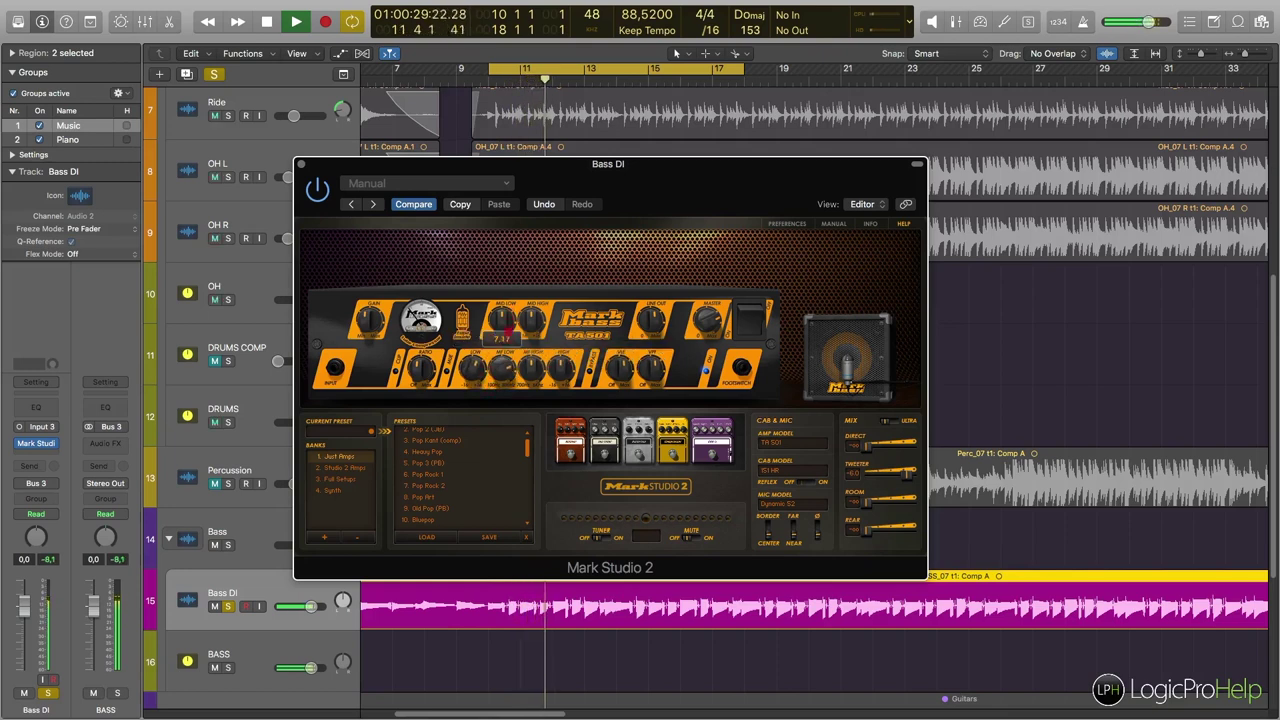
key(space)
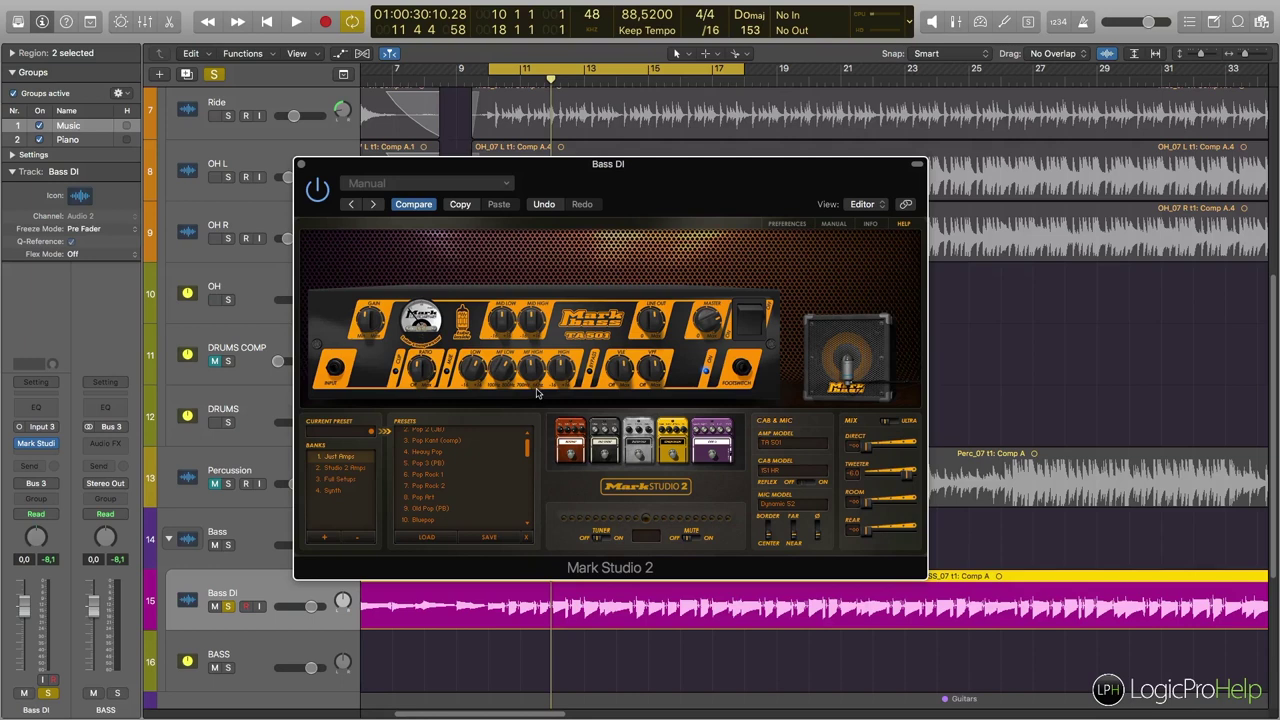
Listen to the loop and reduce the amp's Mid Low level to about 3.60.
mouse_move(529, 366)
mouse_down()
mouse_move(528, 296)
mouse_move(499, 305)
mouse_move(500, 343)
mouse_move(502, 270)
mouse_move(506, 367)
mouse_up()
key(space)
key(space)
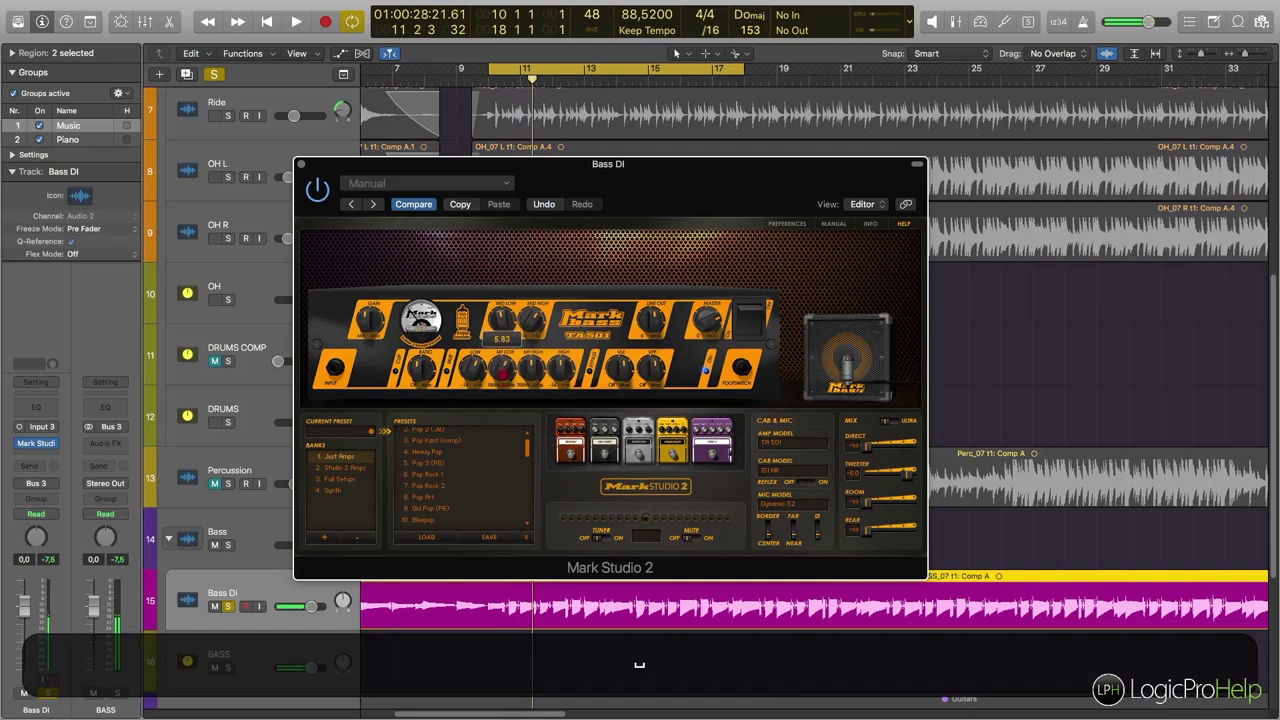
drag(502, 411, 502, 426)
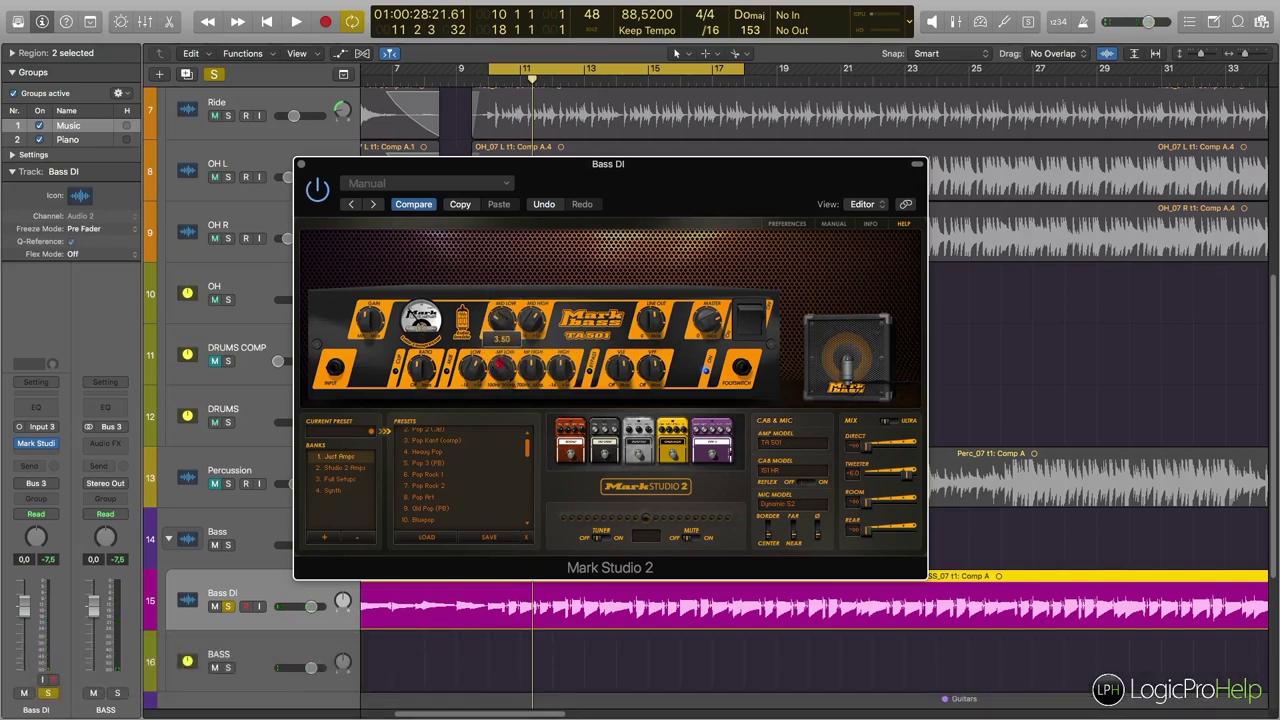
Sweep the upper Mid Low control down to about 0.167 during playback and readjust both Mid Low knobs.
key(space)
drag(499, 319, 498, 374)
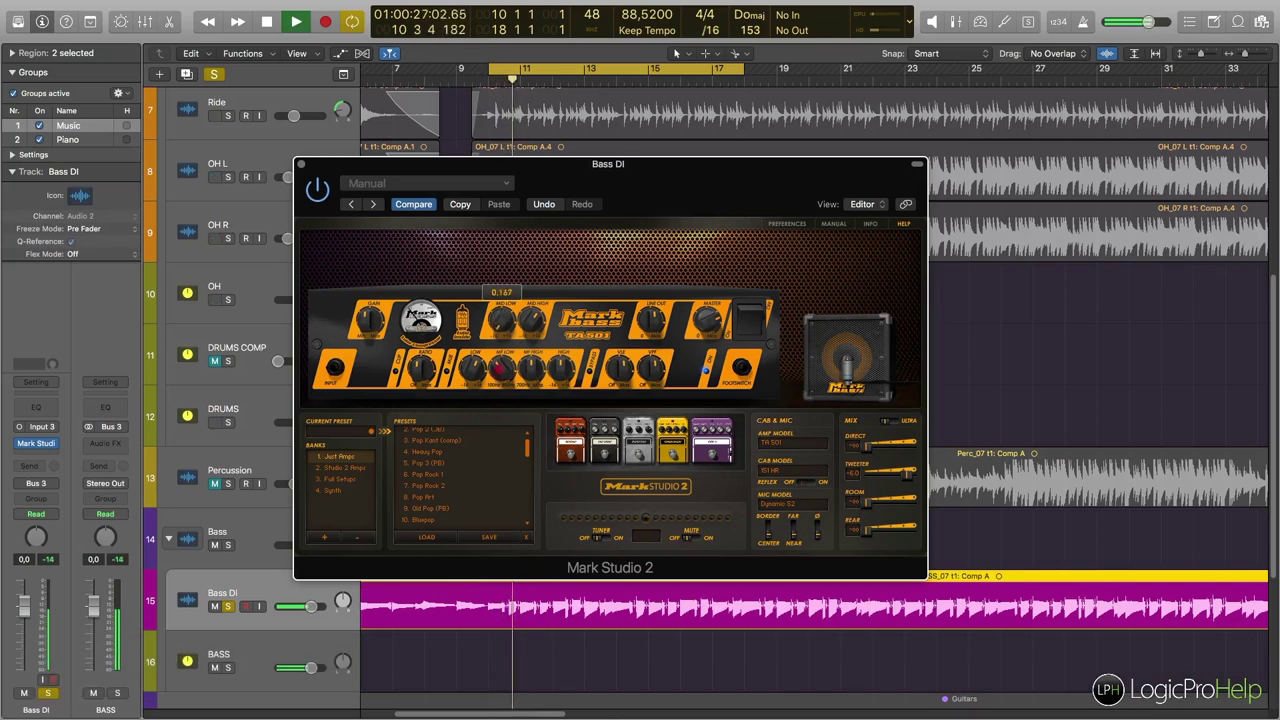
key(space)
drag(500, 291, 500, 308)
drag(505, 366, 505, 322)
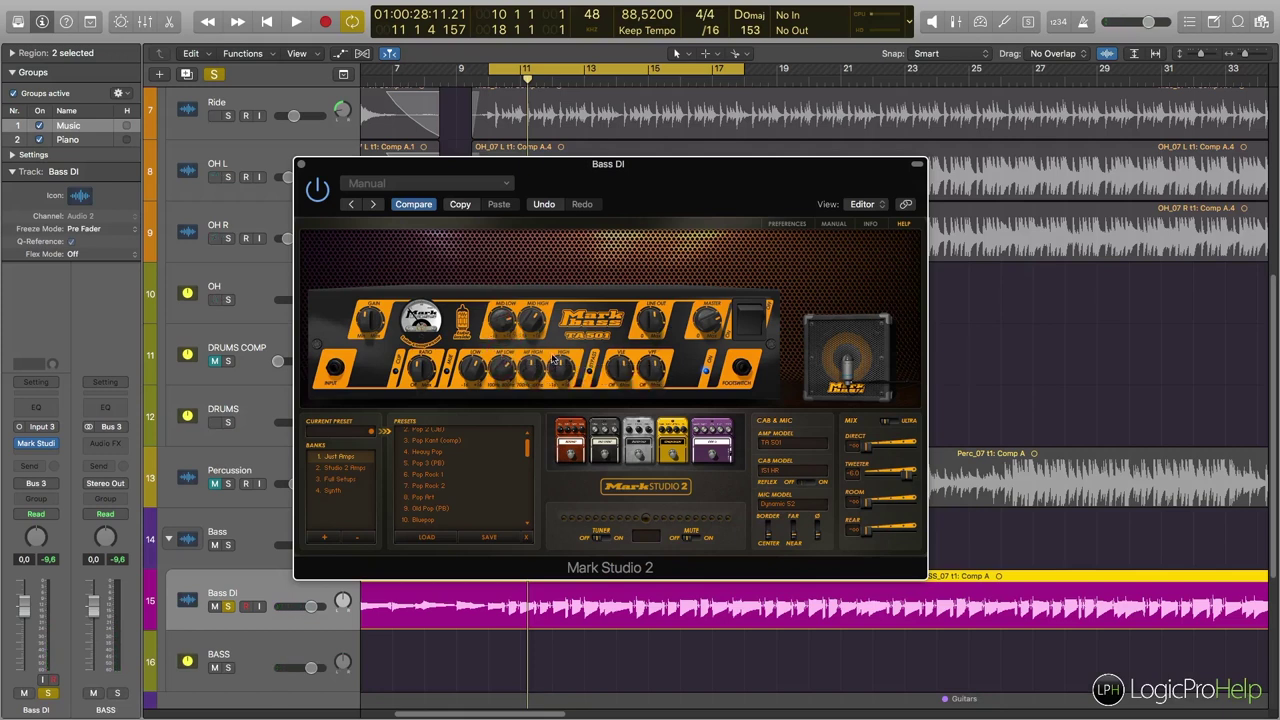
Fine-tune the Mid Low controls and check the compressor Ratio while the bass loop plays.
key(space)
drag(503, 321, 503, 317)
drag(503, 351, 503, 347)
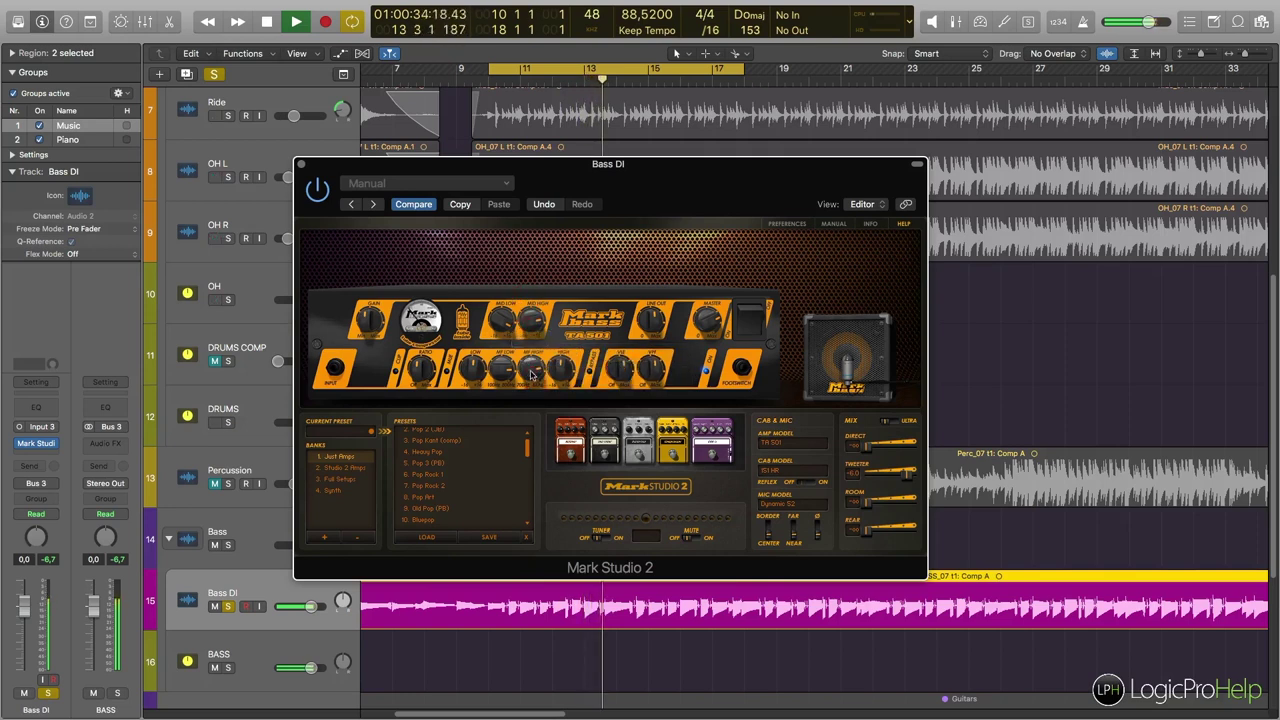
click(422, 370)
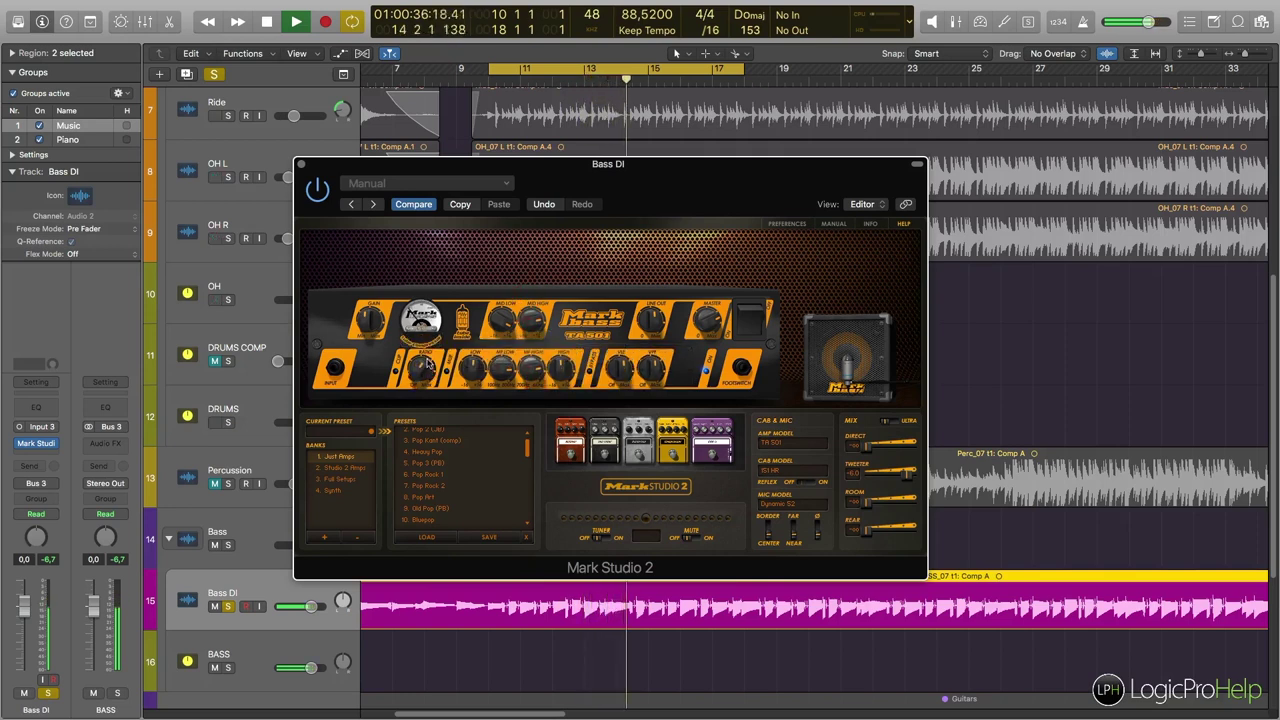
key(space)
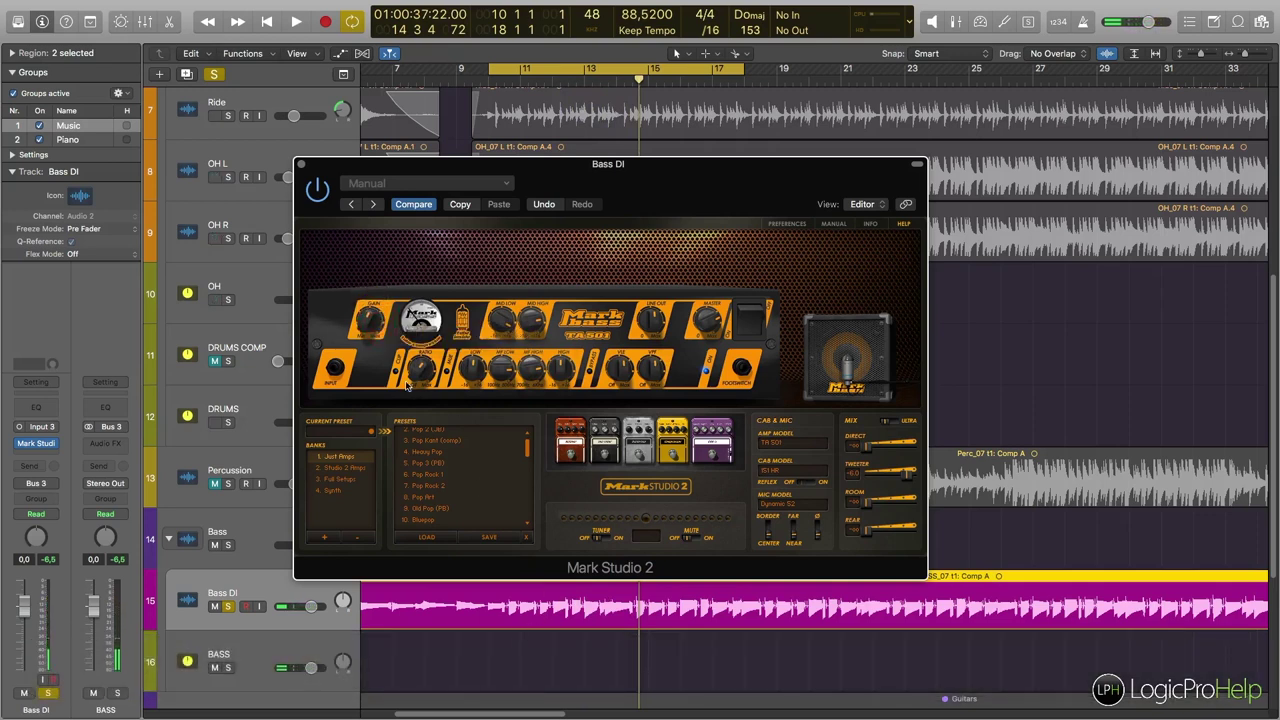
Set the amp's Master level to about 4.63 during playback and compare the amped bass with the bypassed signal.
key(space)
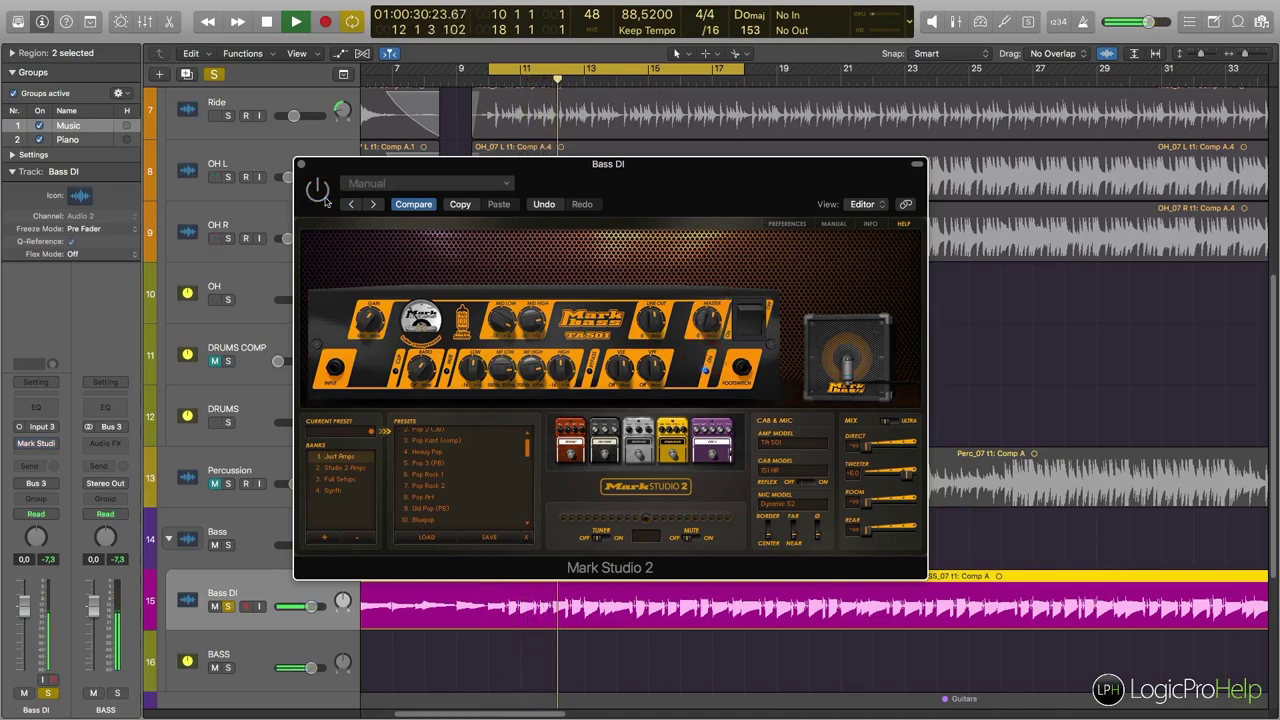
key(space)
key(space)
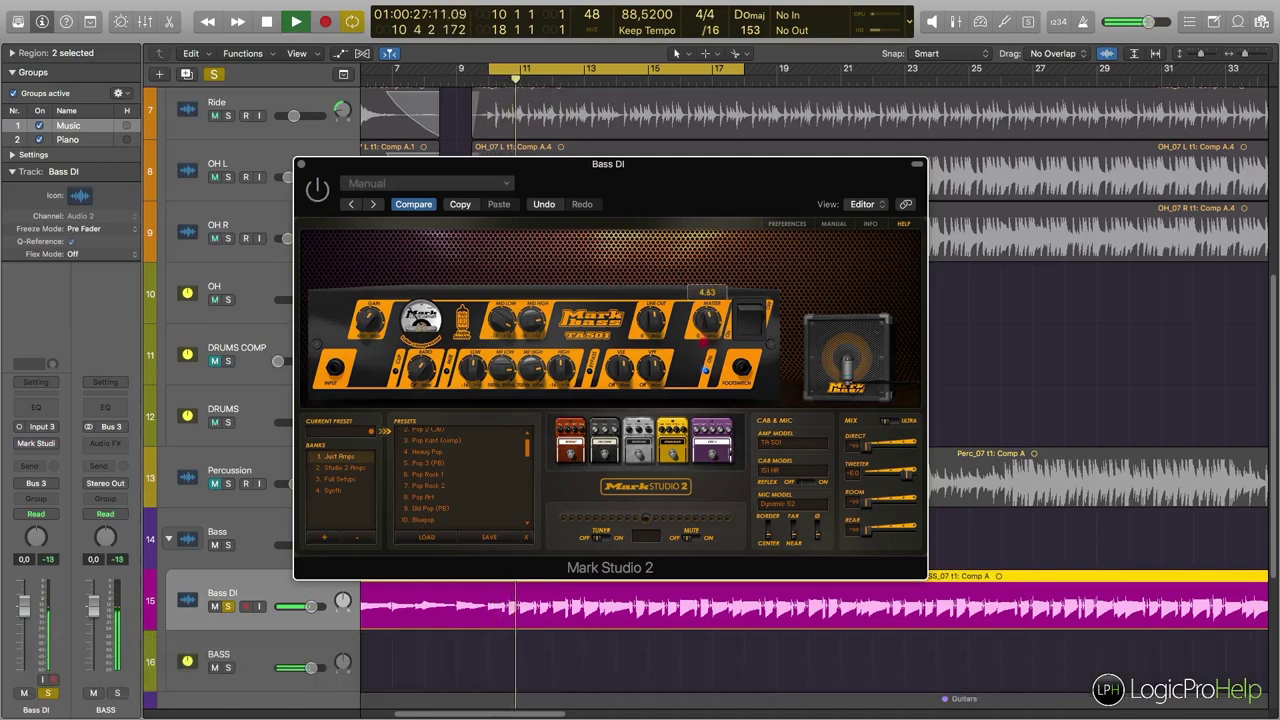
click(318, 190)
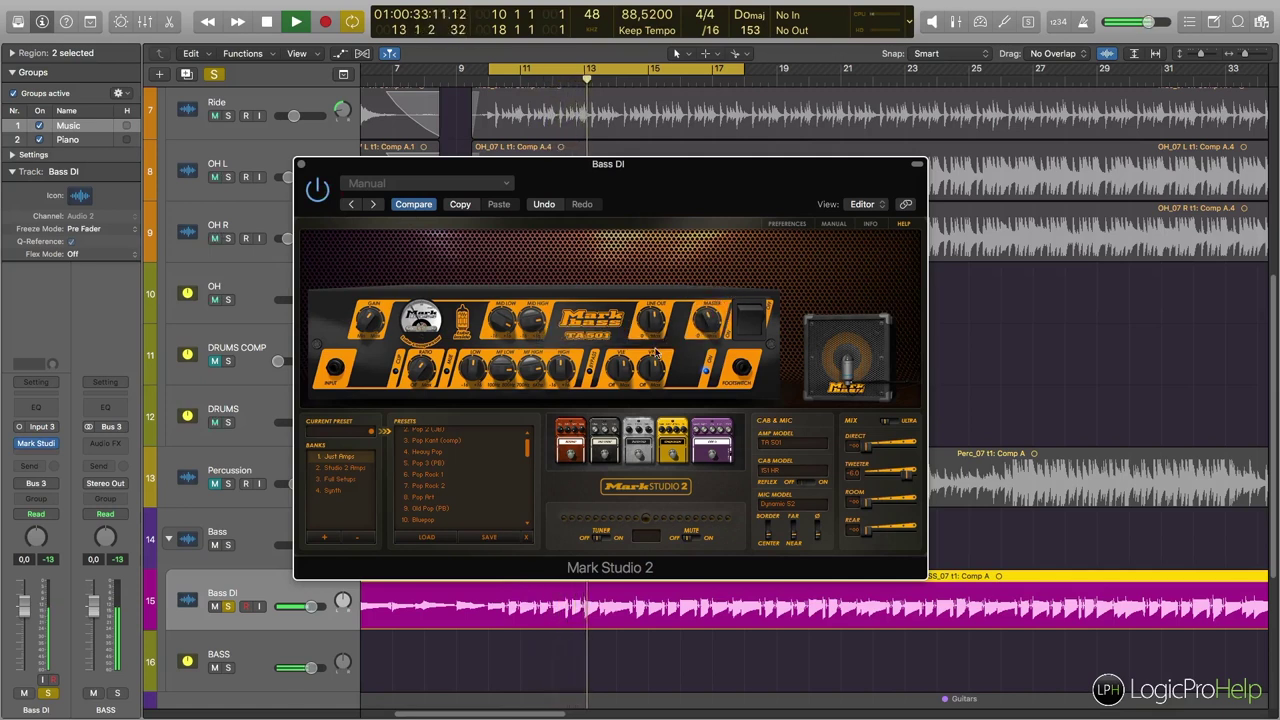
key(space)
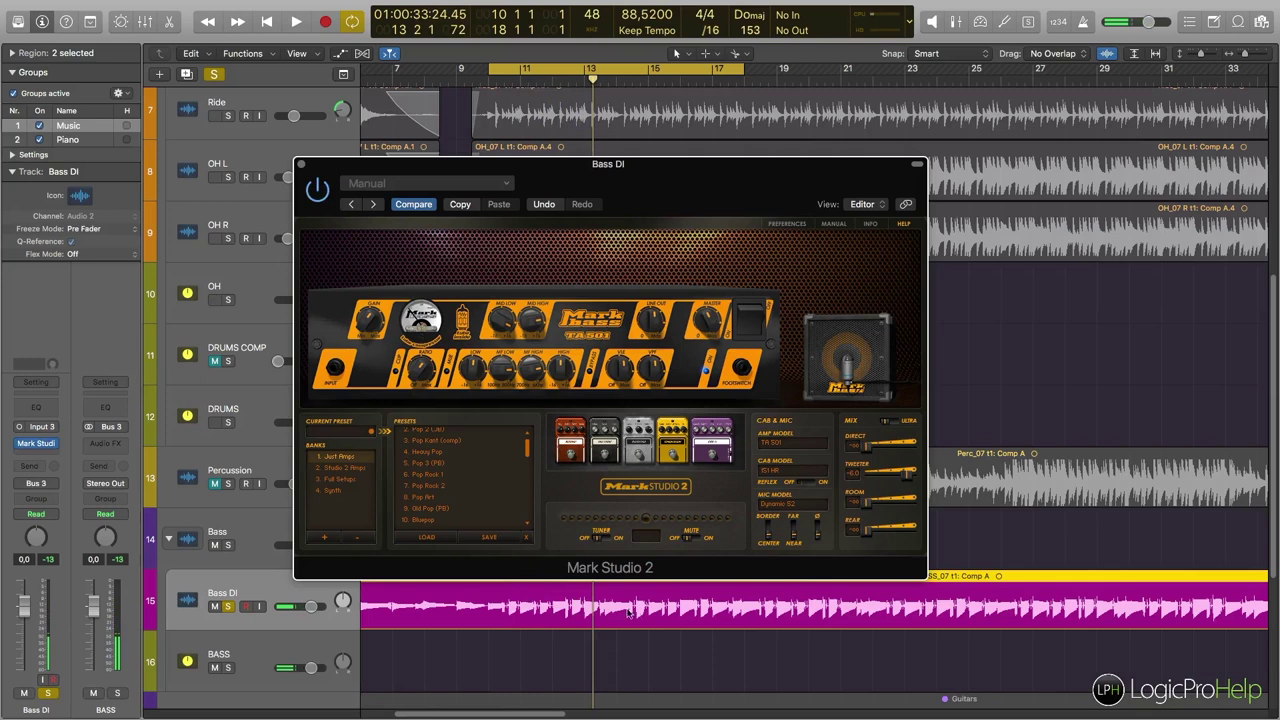
drag(716, 206, 688, 213)
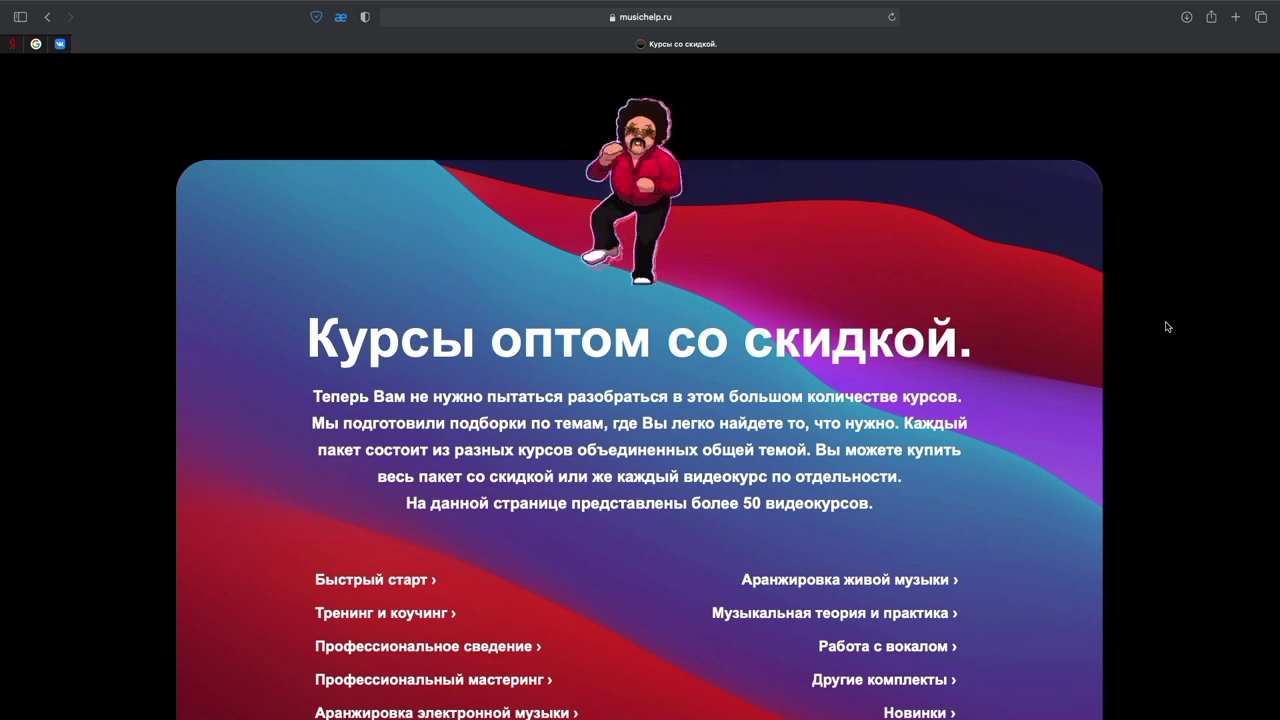
Switch to the browser and look through the discounted course bundles on musichelp.ru, from live music arrangement to vocals.
scroll(1192, 178, down, 3)
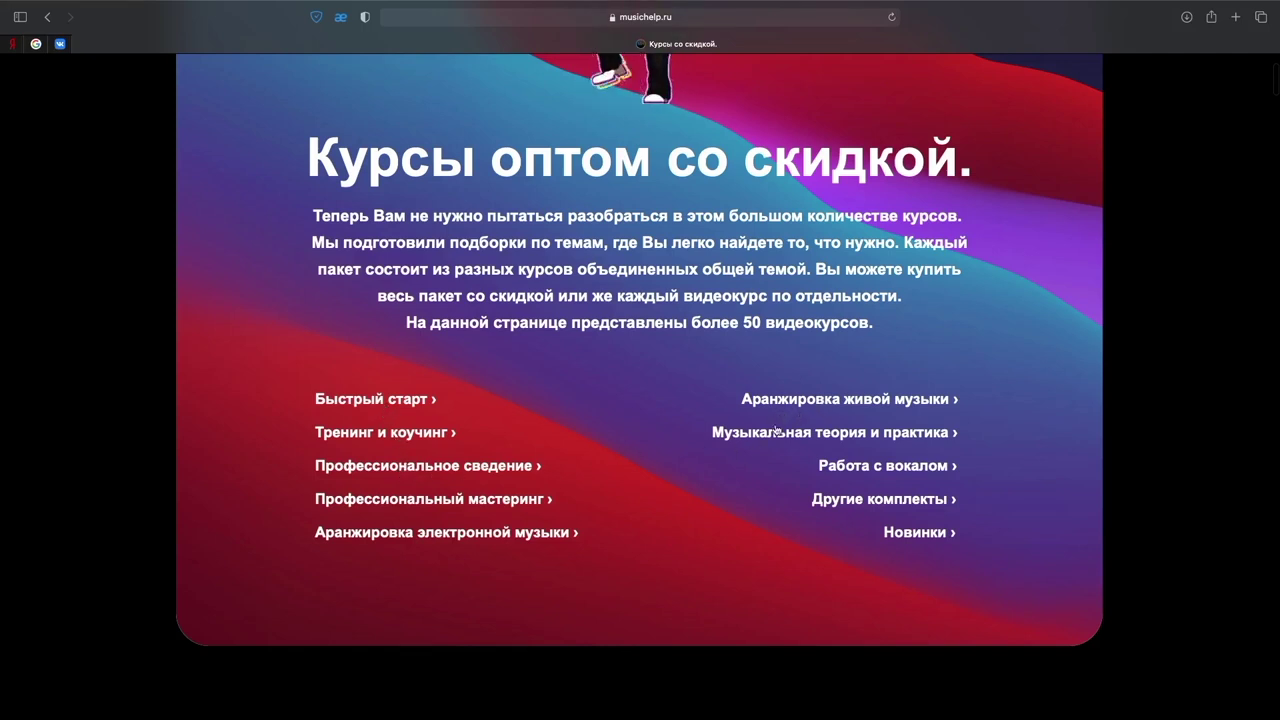
click(803, 405)
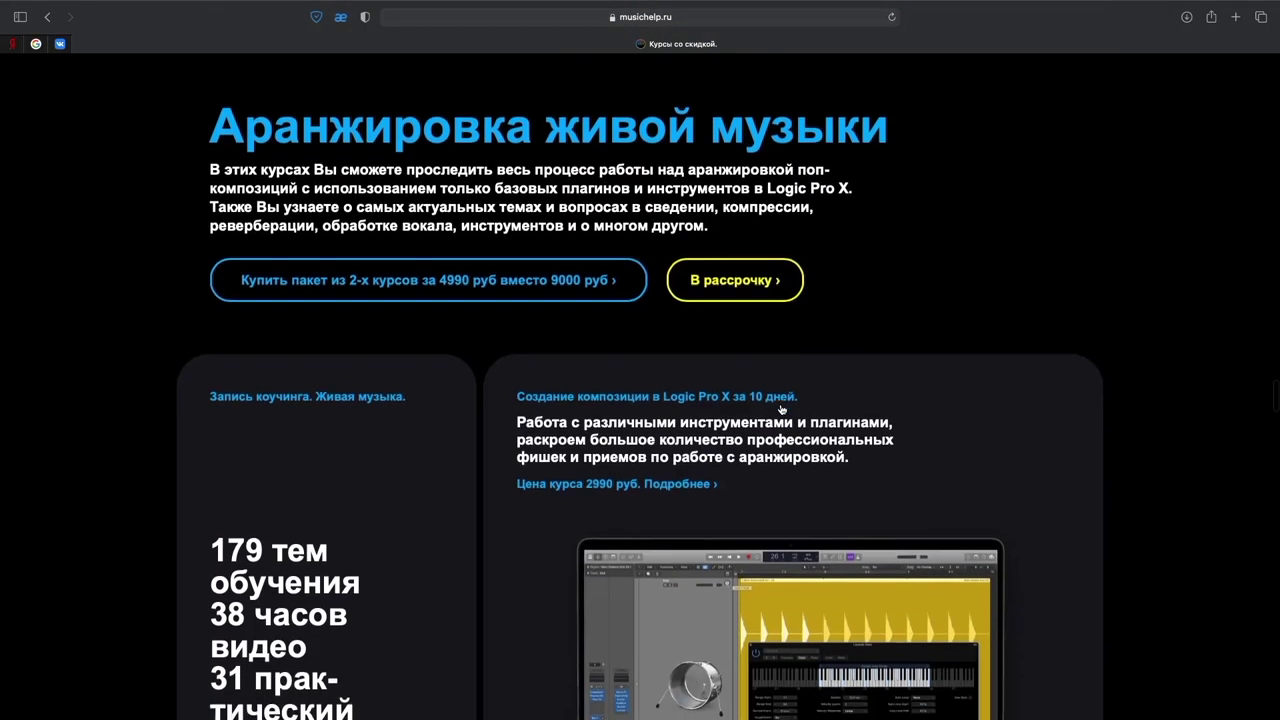
scroll(549, 406, down, 10)
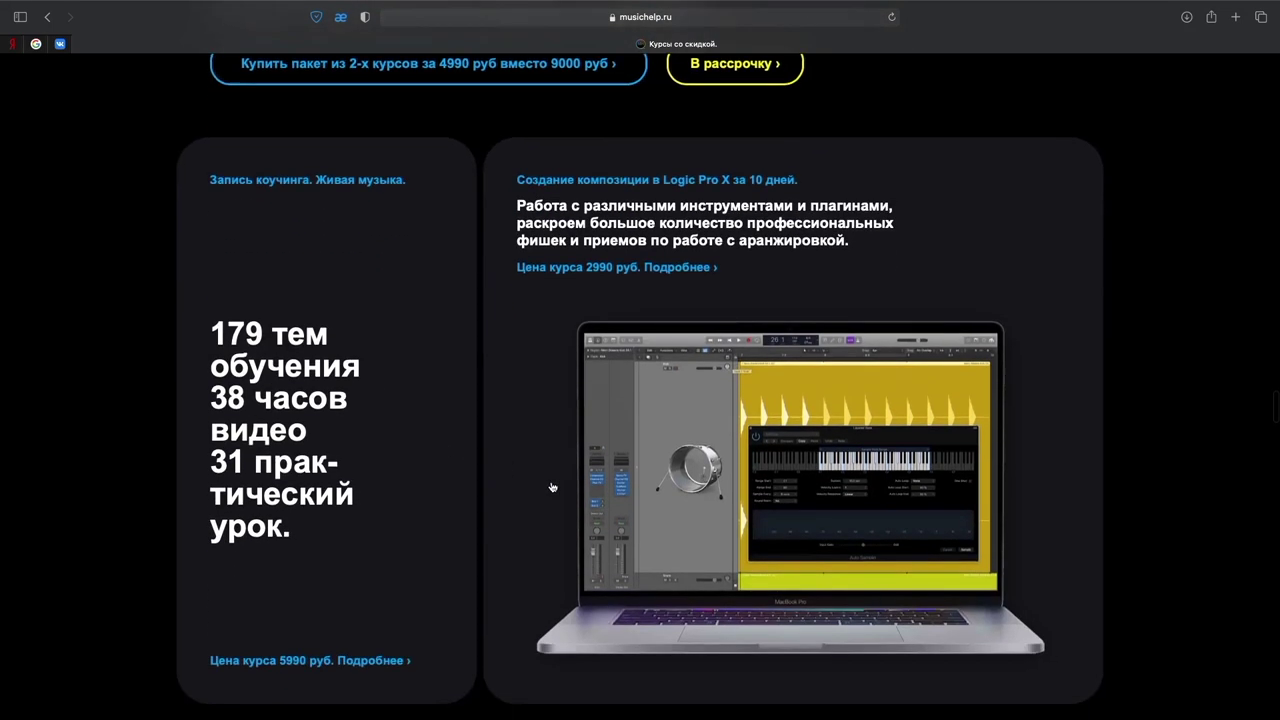
scroll(556, 485, down, 4)
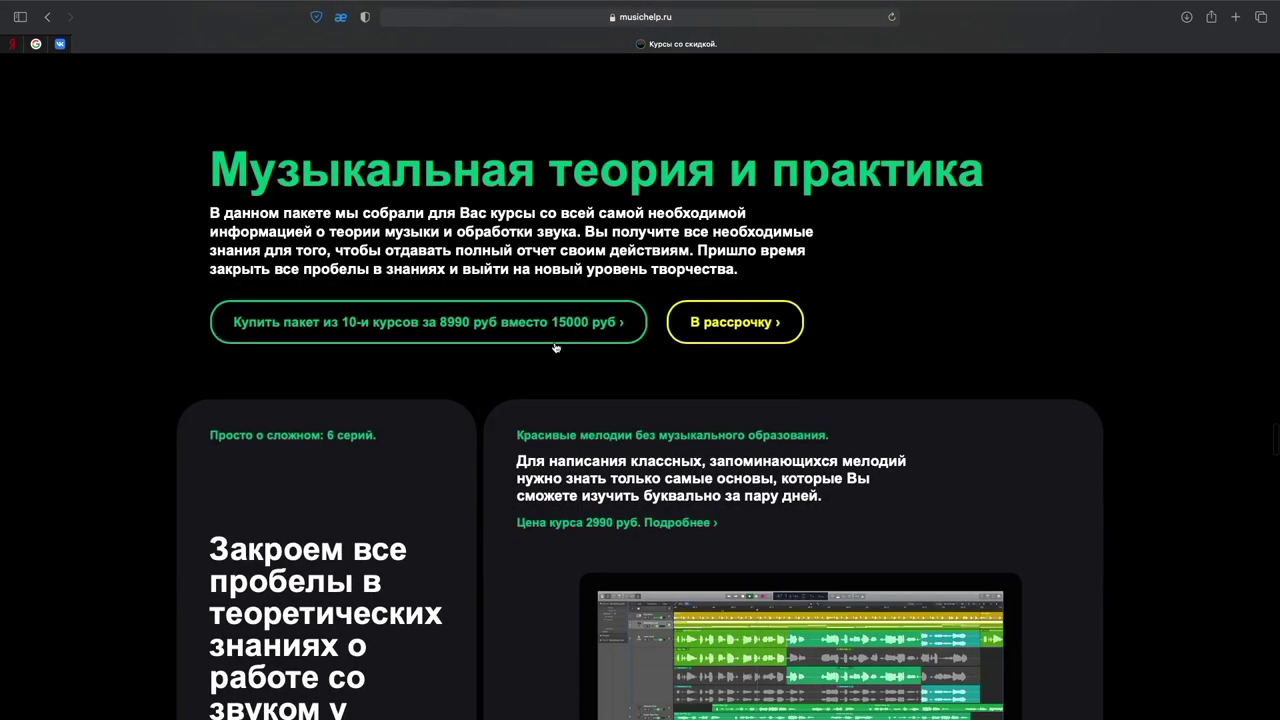
scroll(277, 351, down, 12)
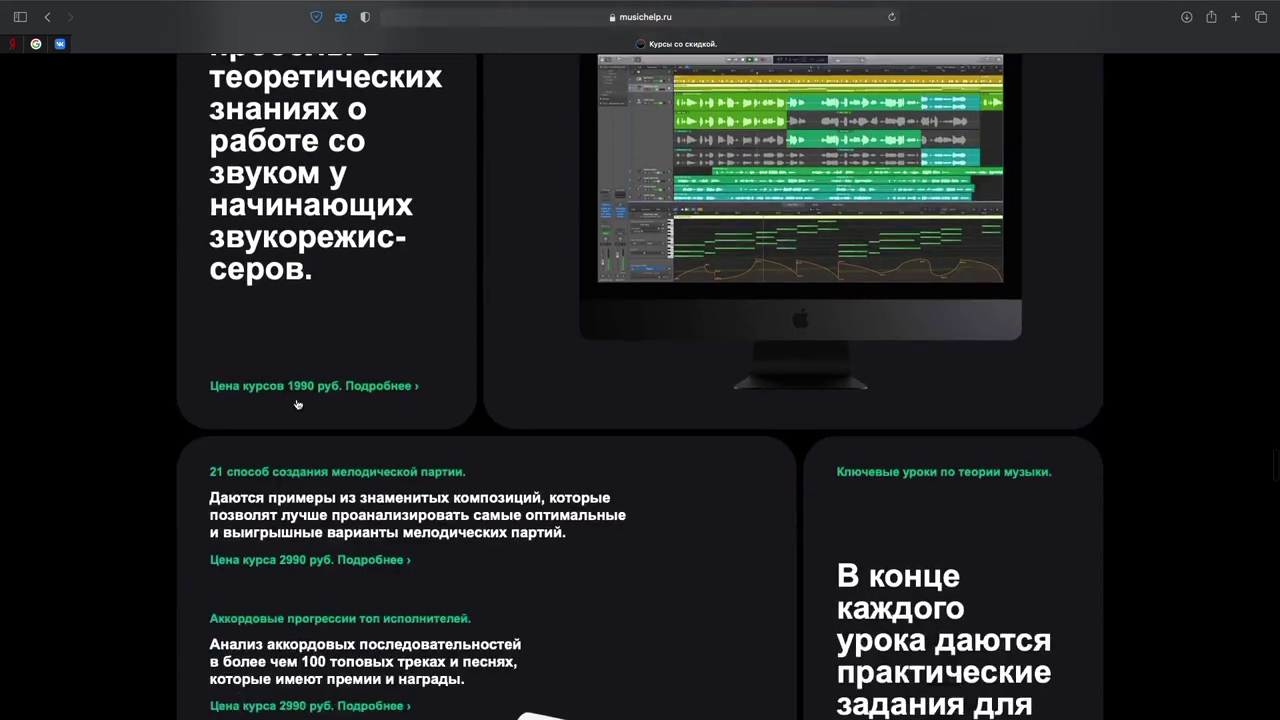
scroll(299, 404, down, 12)
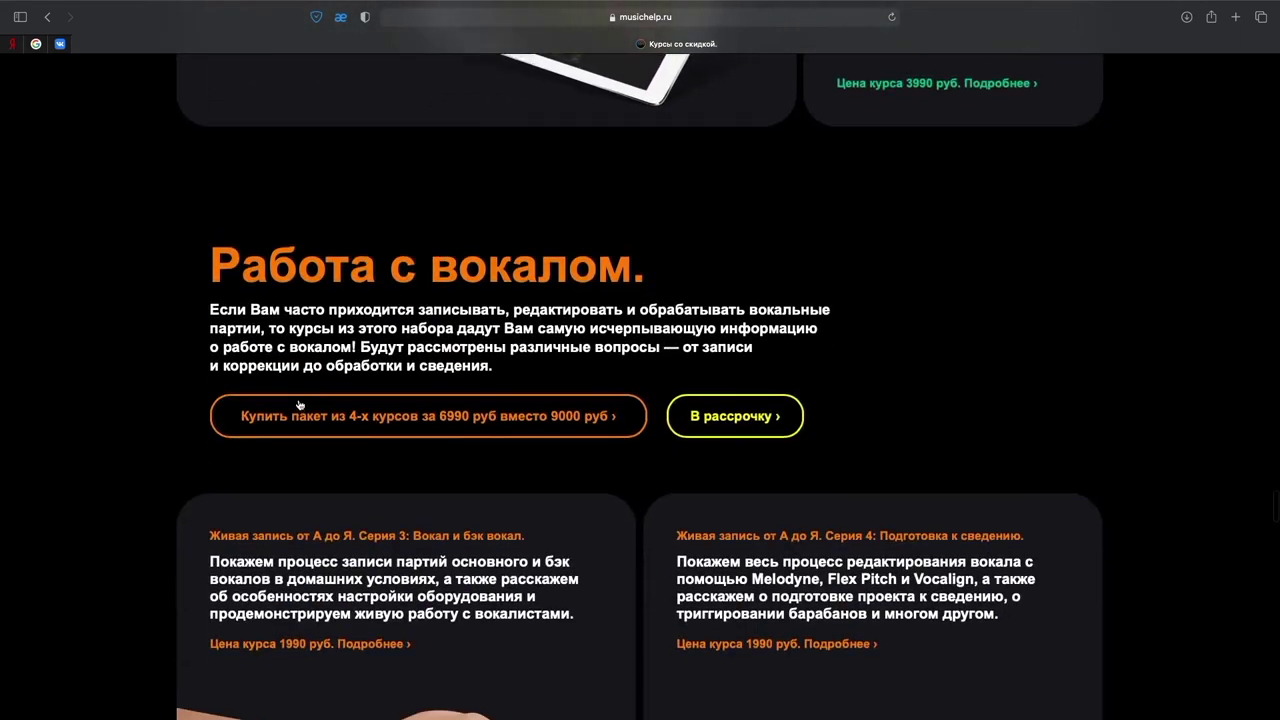
scroll(299, 404, down, 1)
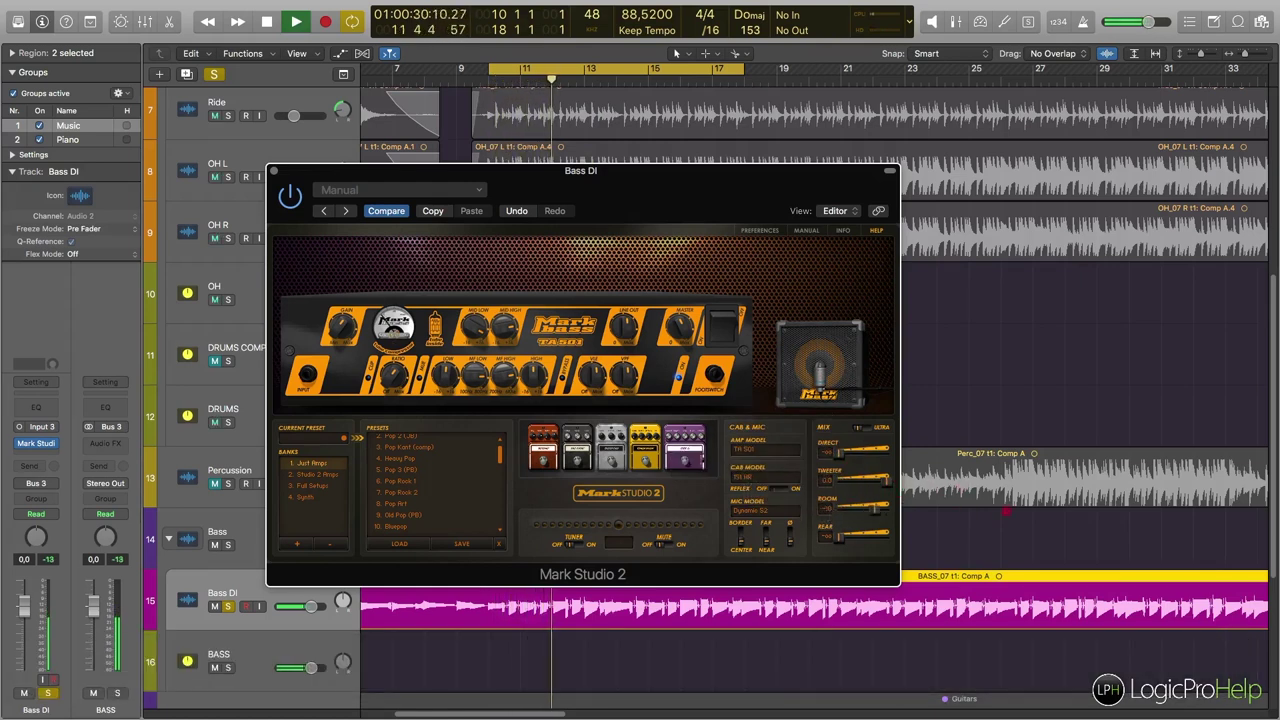
Audition the Room and Rear levels in the Mix section, raising Room and bringing Rear up to 0.0.
key(space)
click(864, 511)
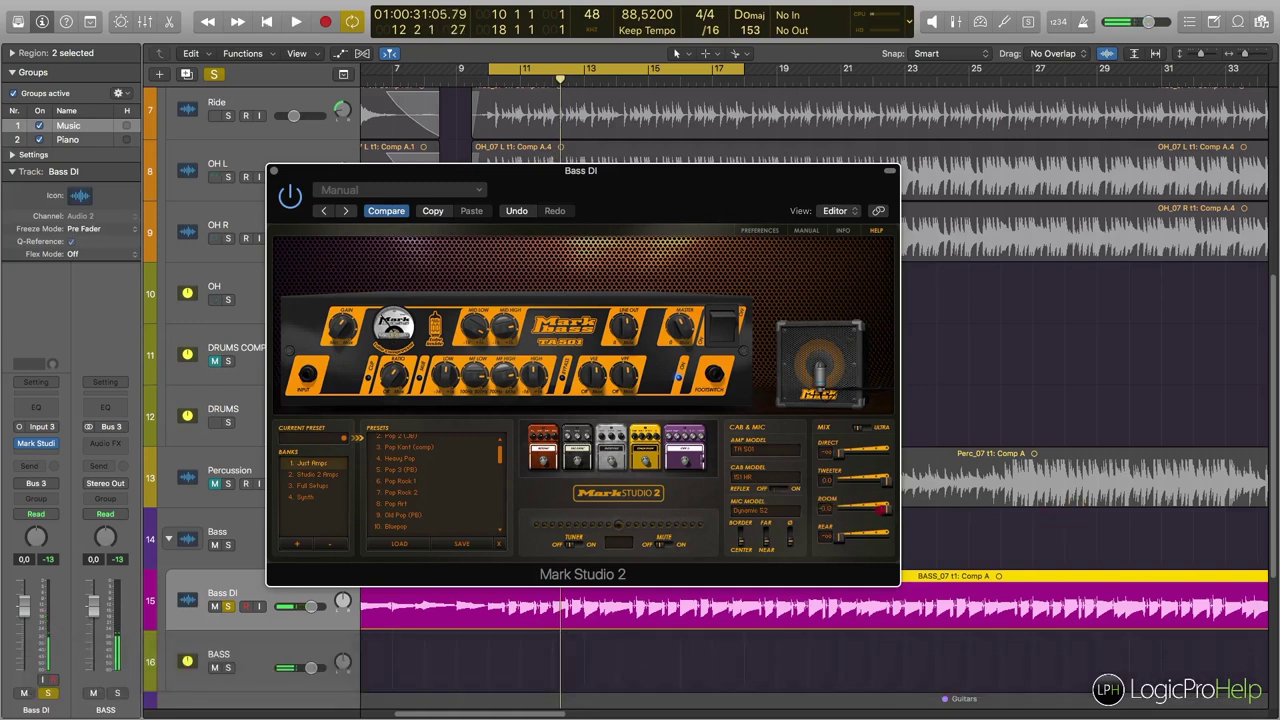
drag(843, 540, 858, 533)
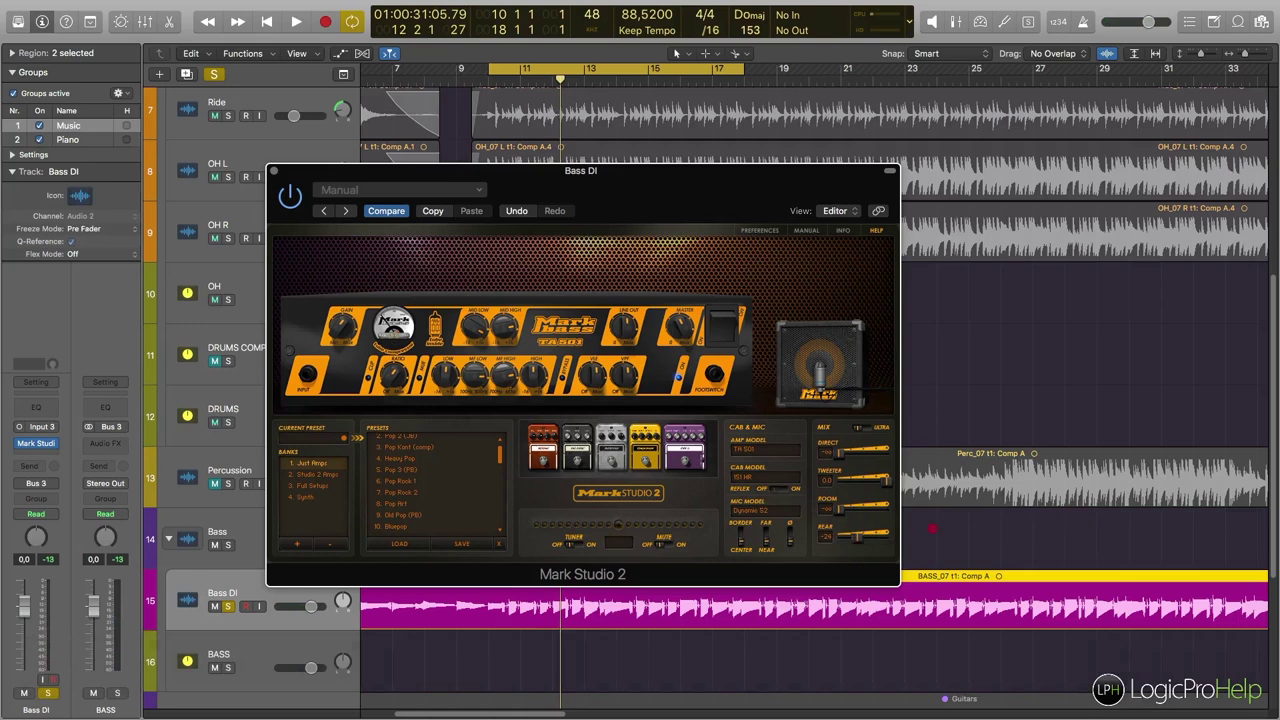
drag(860, 540, 868, 538)
key(space)
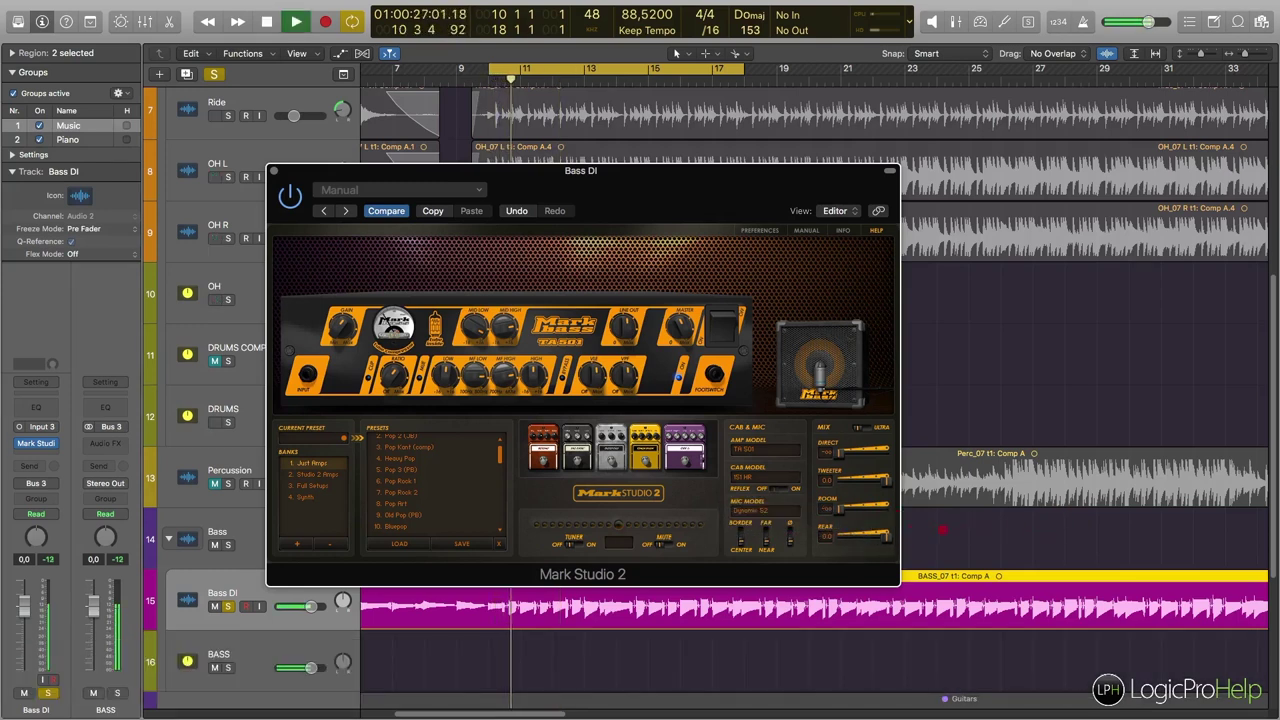
key(space)
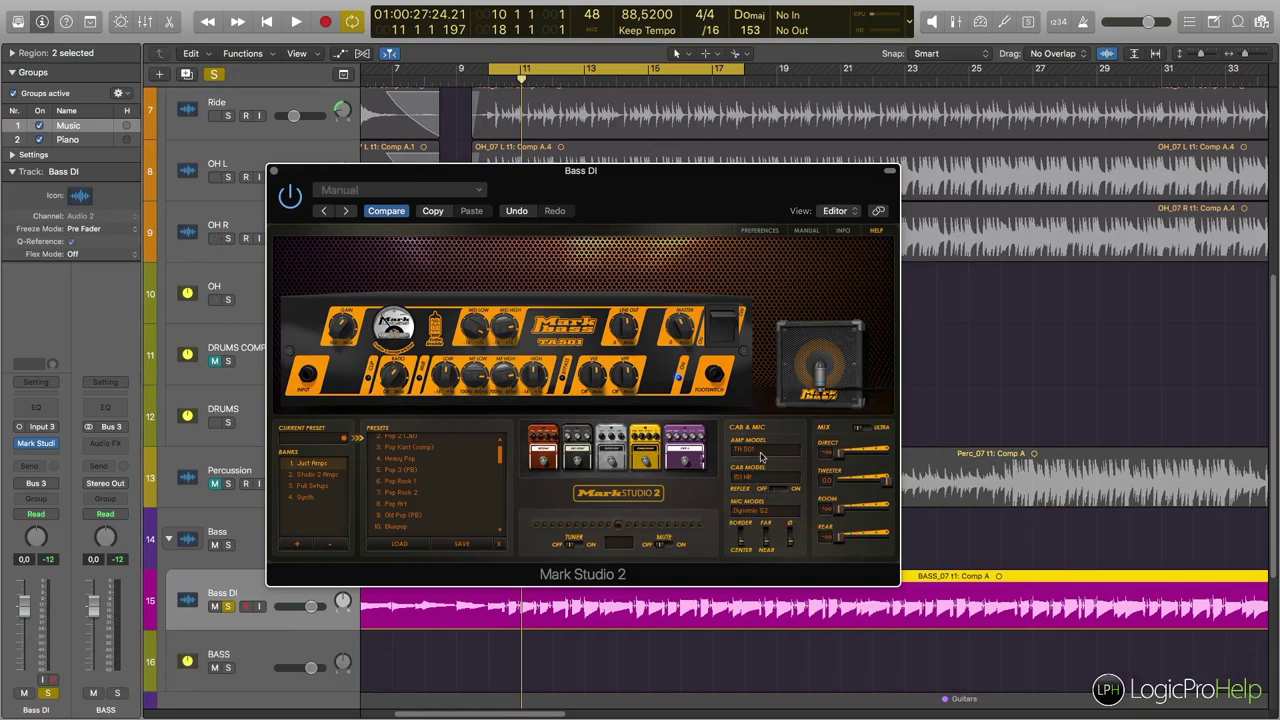
Try alternative cab models for the TA 501 amp while the bass loop plays, including 104 HF and NY 122.
click(746, 480)
click(704, 501)
key(space)
click(746, 482)
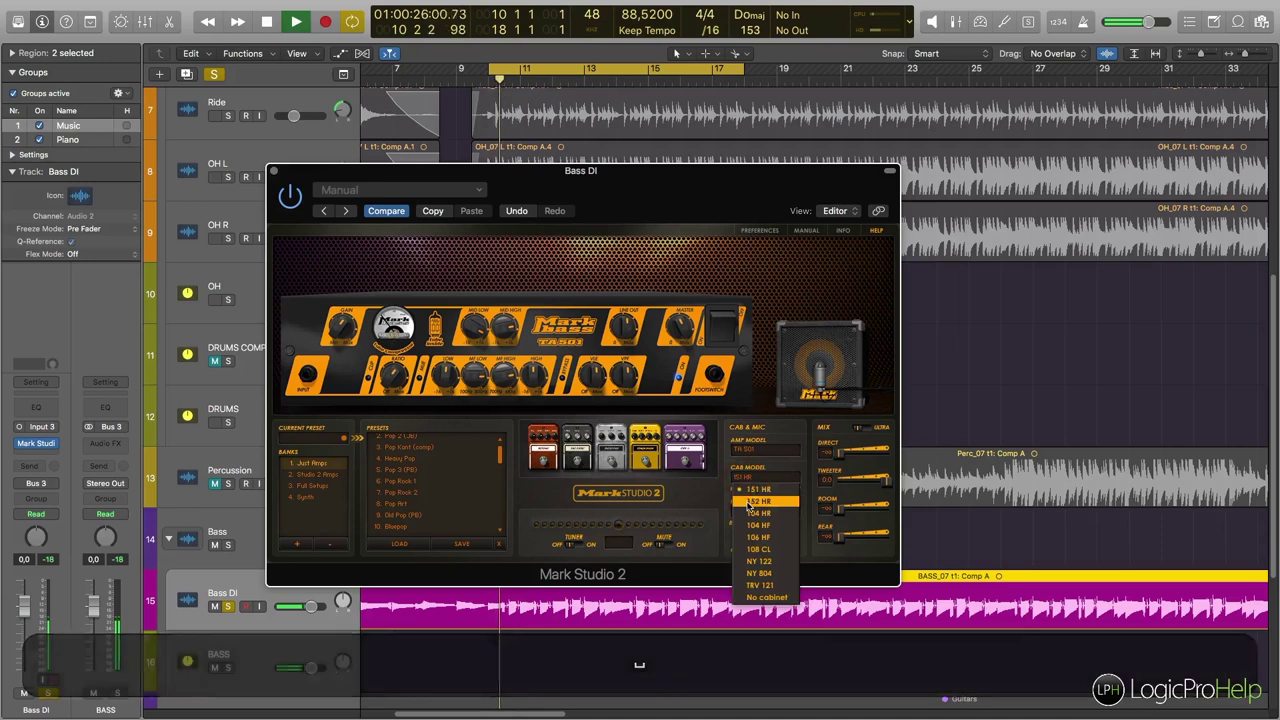
click(760, 508)
click(752, 481)
click(757, 522)
click(752, 480)
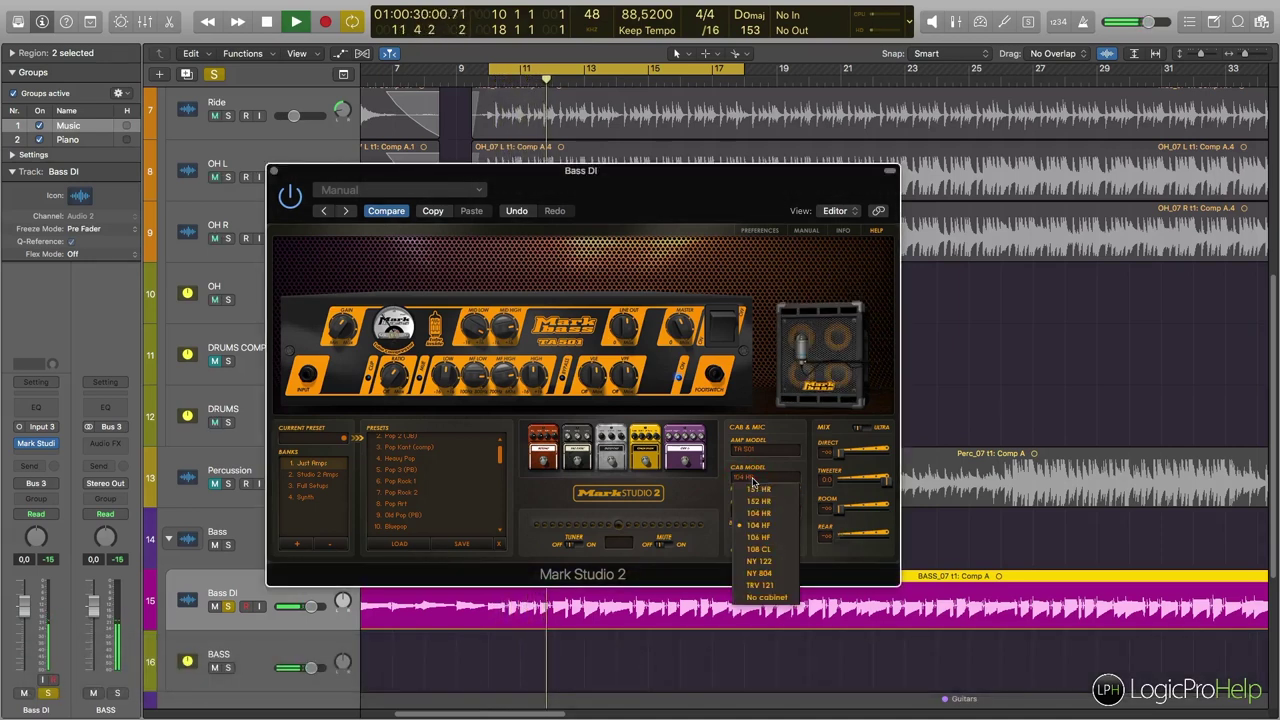
click(765, 562)
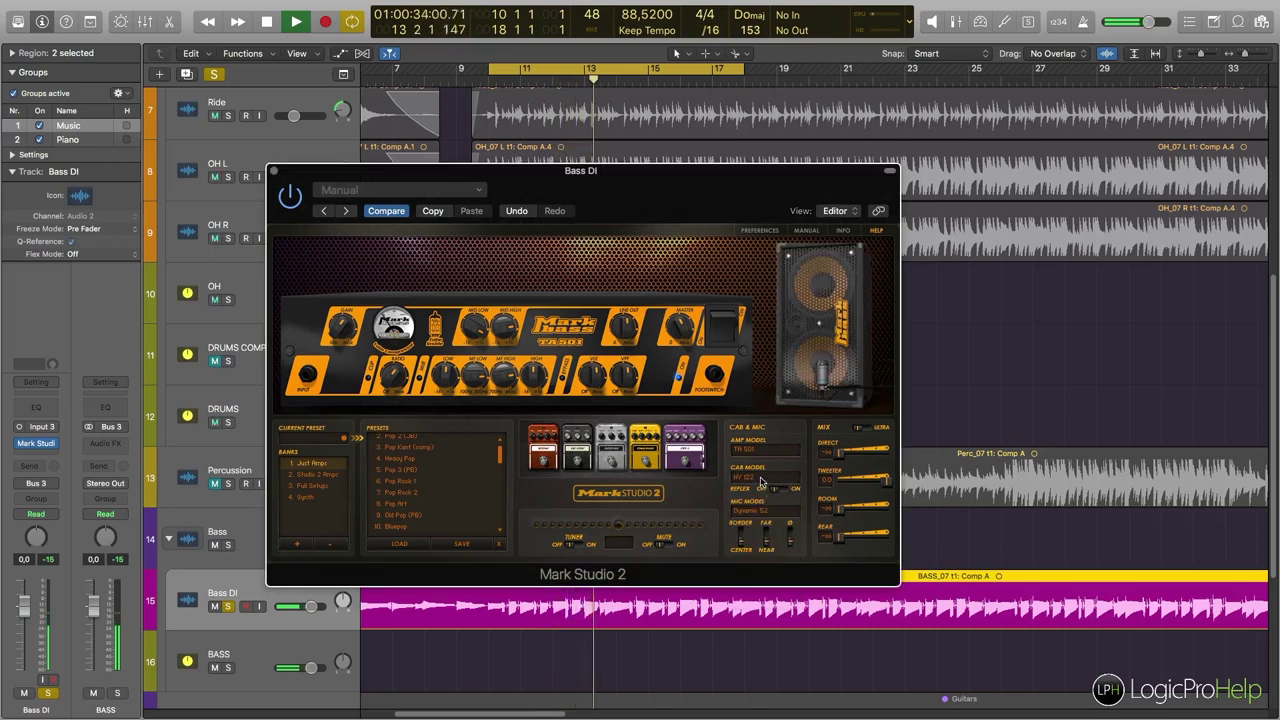
Audition the TRV 121 cabinet and the No cabinet option, and settle on the NY 804 cab model.
click(752, 478)
click(767, 584)
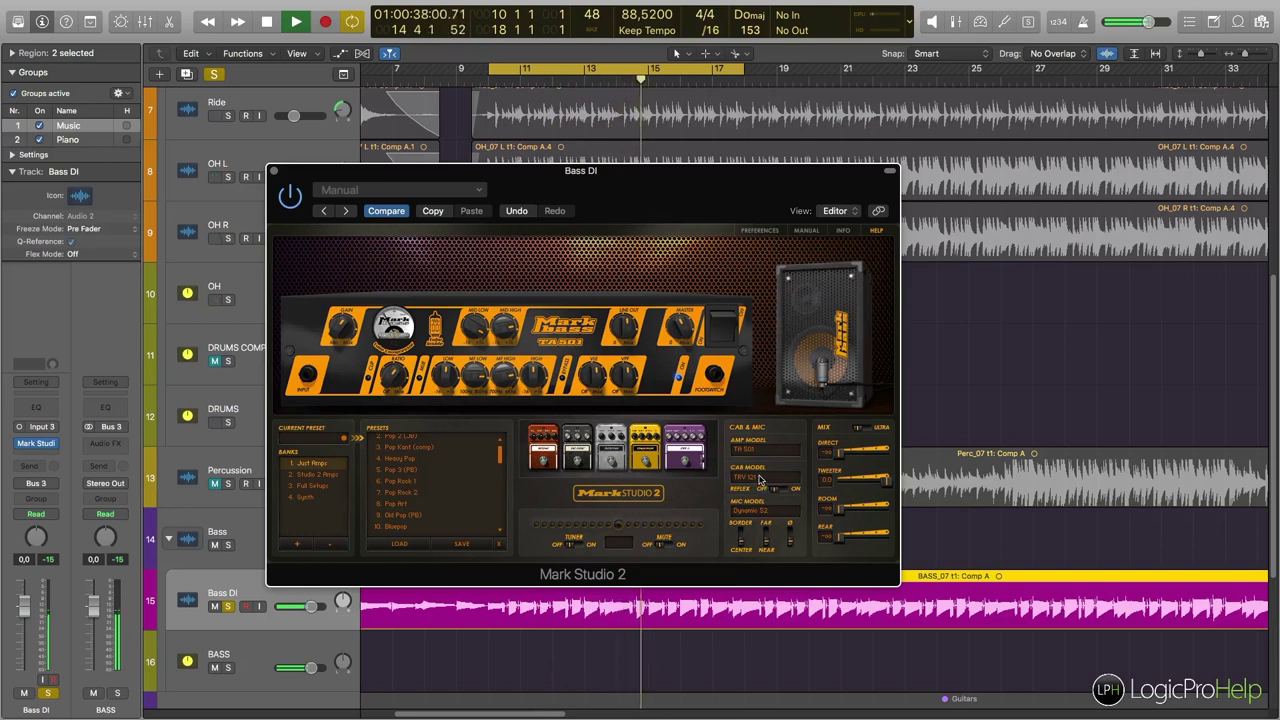
click(760, 485)
click(762, 600)
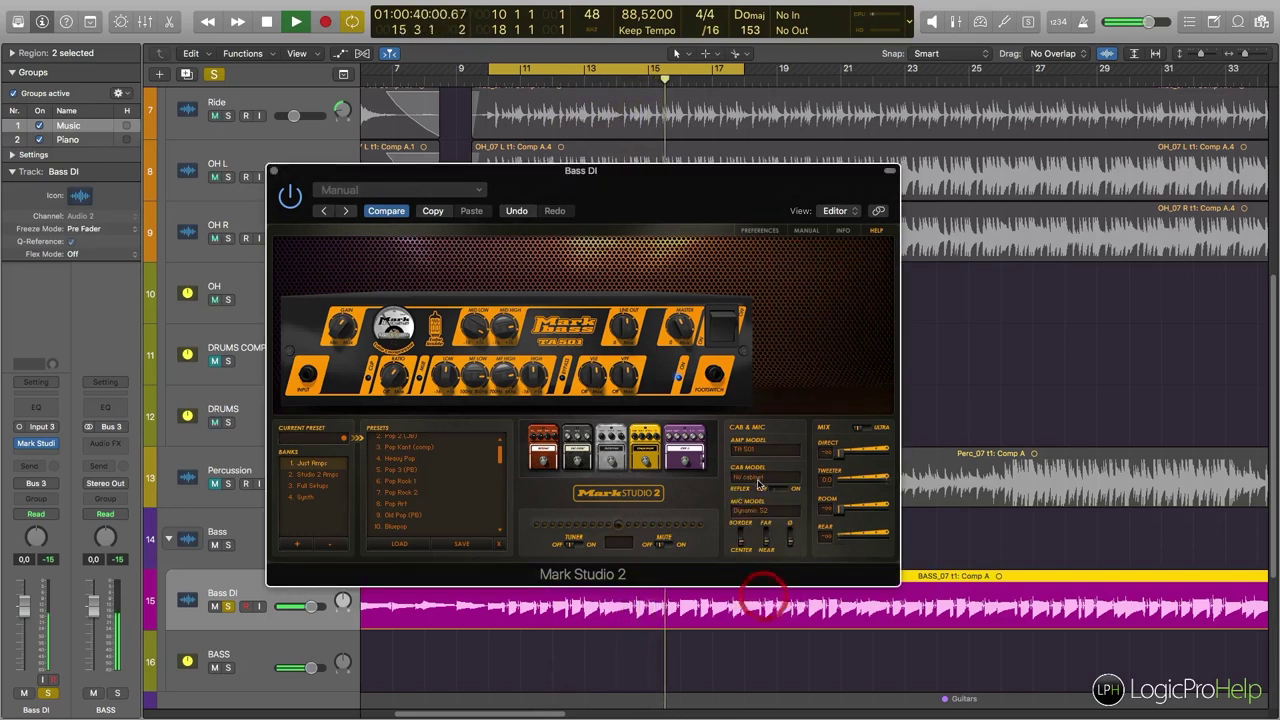
click(760, 480)
click(762, 574)
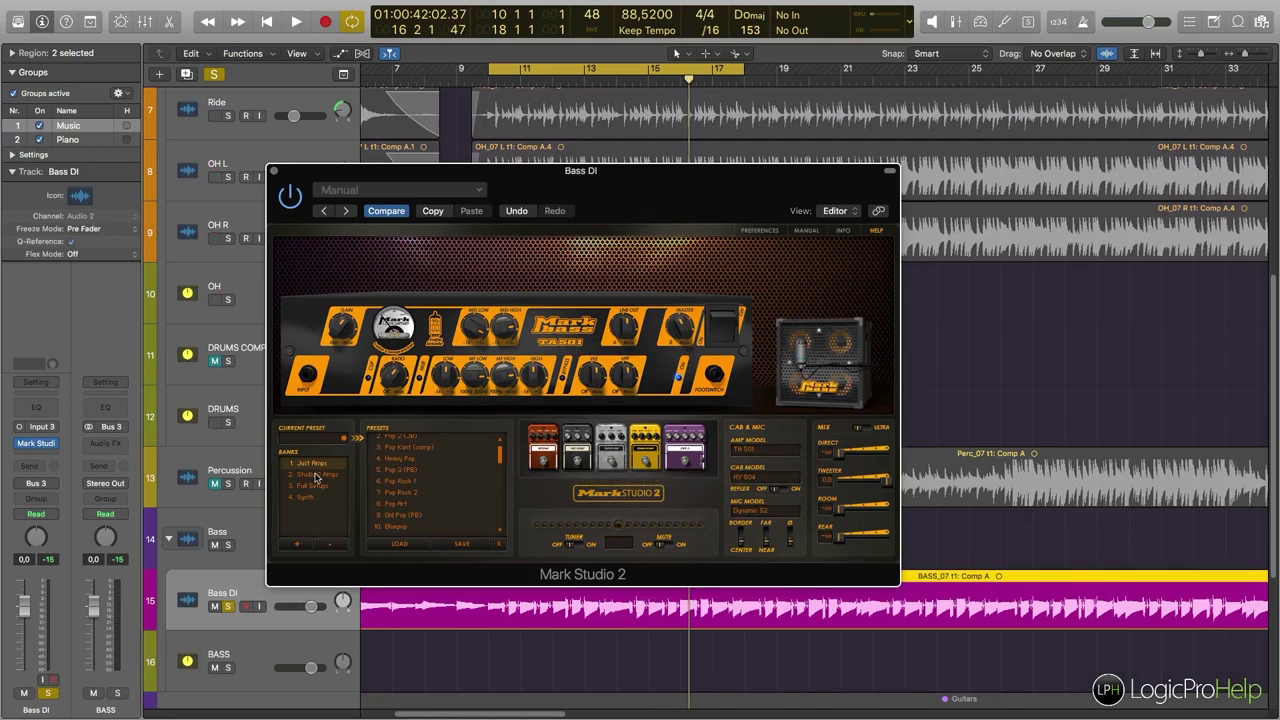
Look through the Just Amps preset list and change the amp model to Classic 300.
scroll(428, 477, down, 5)
scroll(428, 477, up, 10)
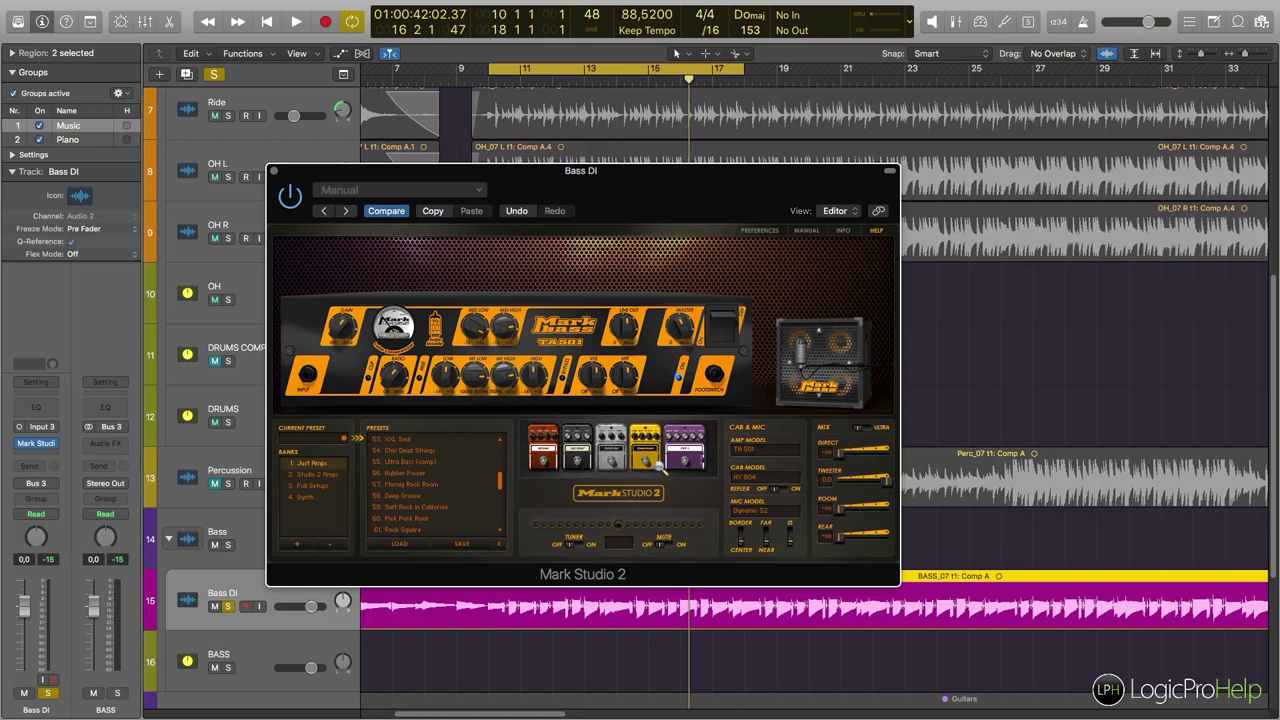
click(748, 452)
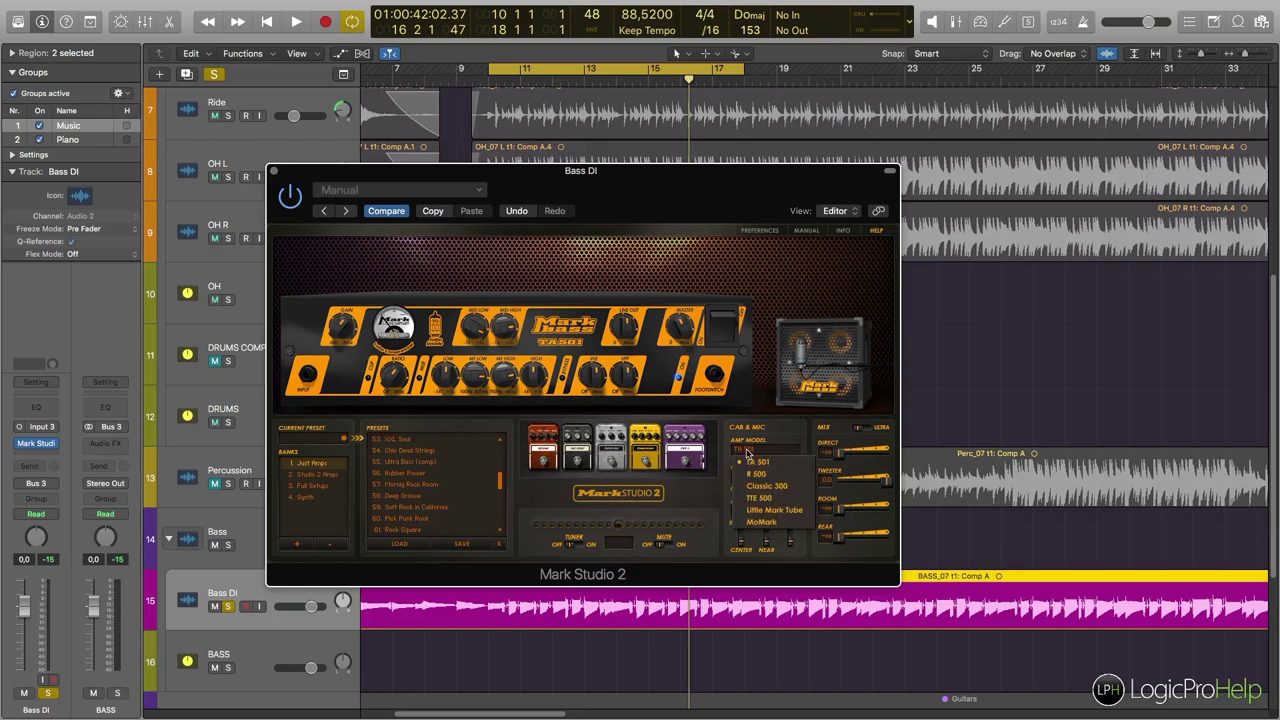
click(765, 486)
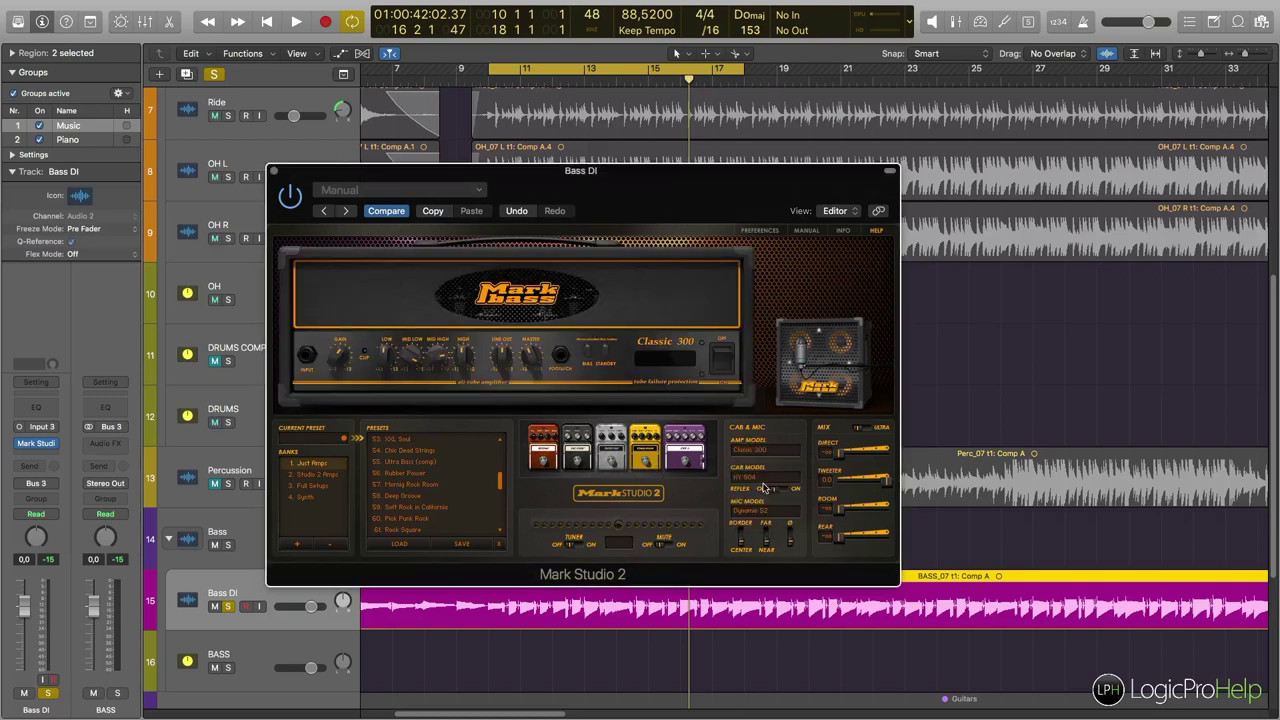
Play the loop and shape the Classic 300 with Gain at about 7.27, a lower Mid Low and High at about 5.07.
click(411, 363)
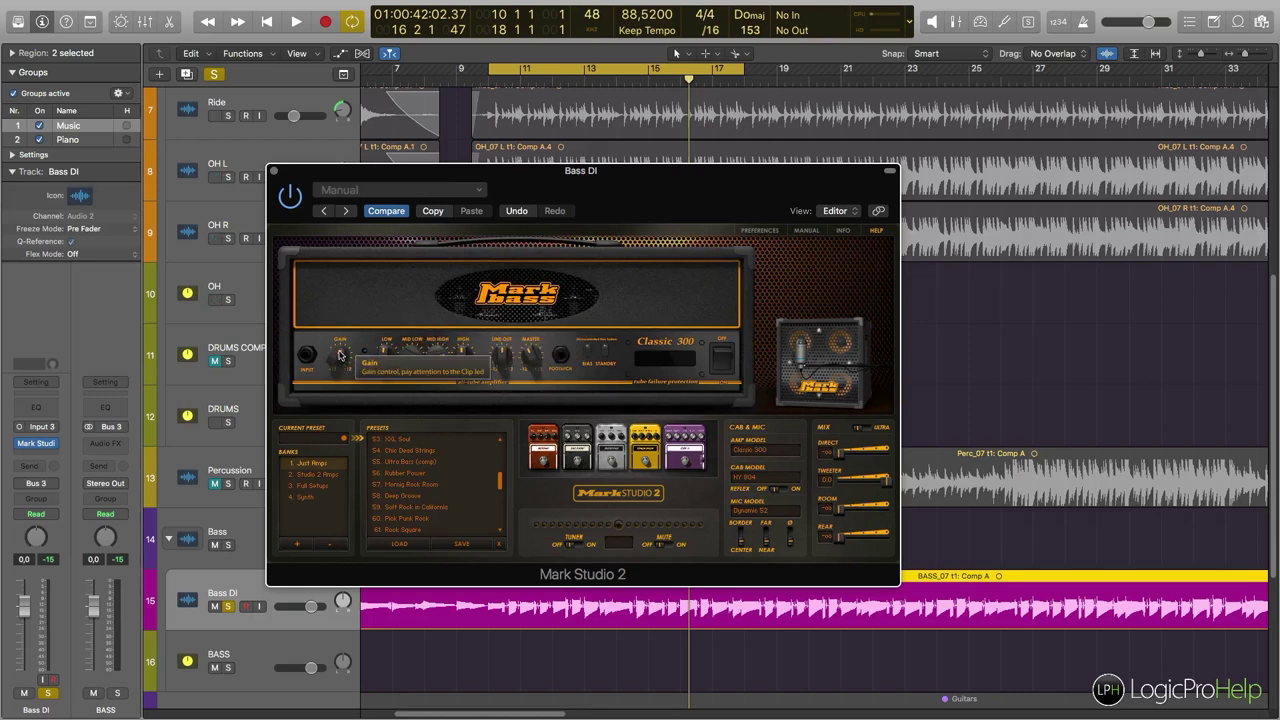
key(space)
click(337, 354)
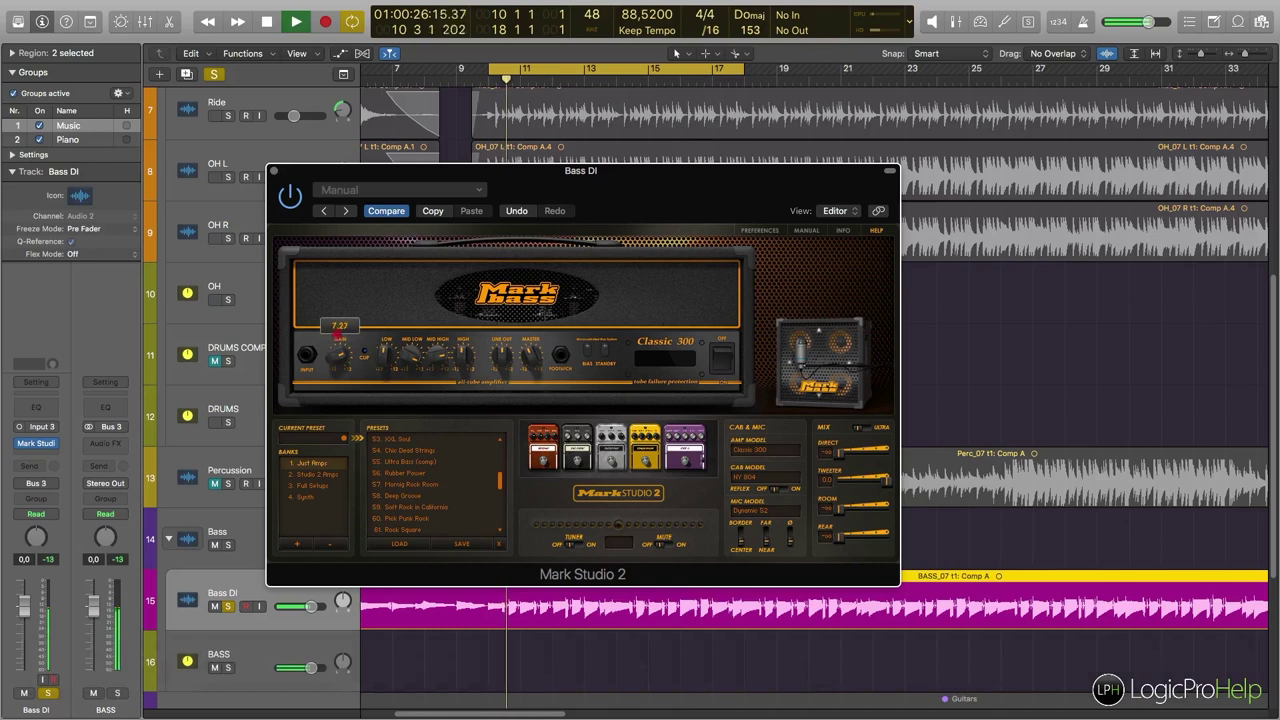
click(535, 364)
drag(409, 364, 409, 406)
click(464, 357)
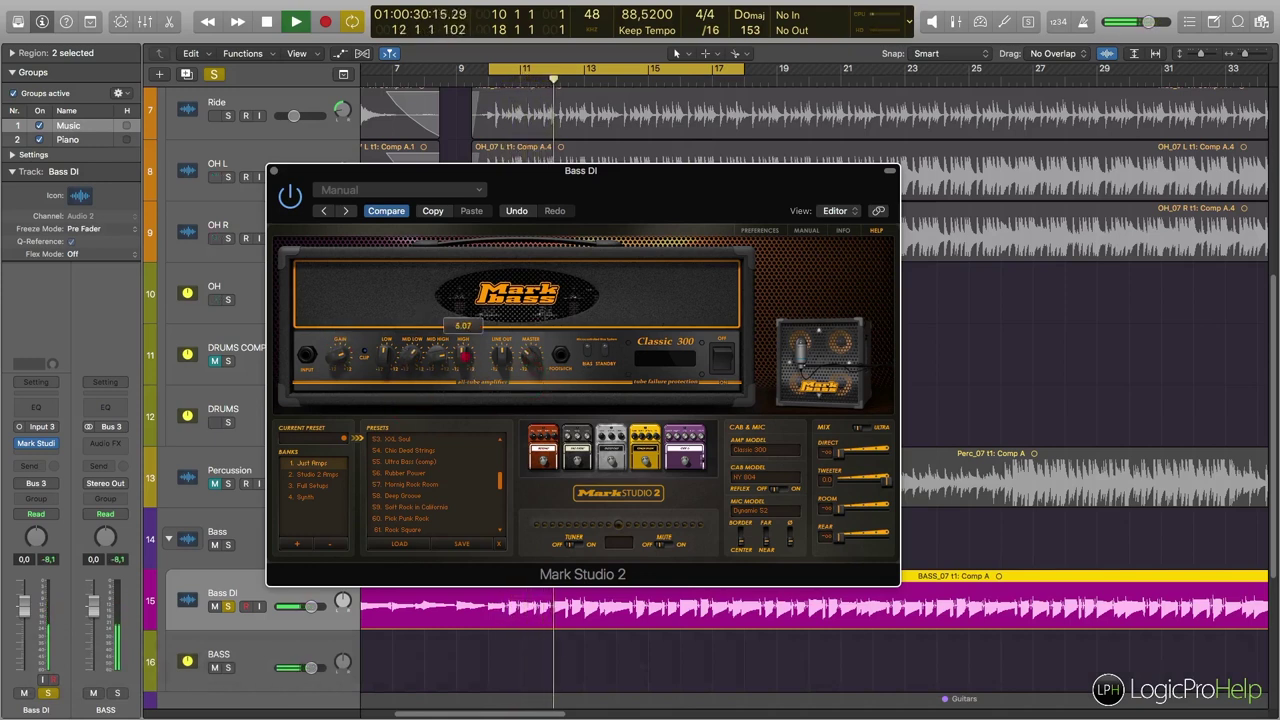
Enable the Distortion pedal and adjust its Gain and Output during playback, lowering Output to about 4.47.
click(622, 448)
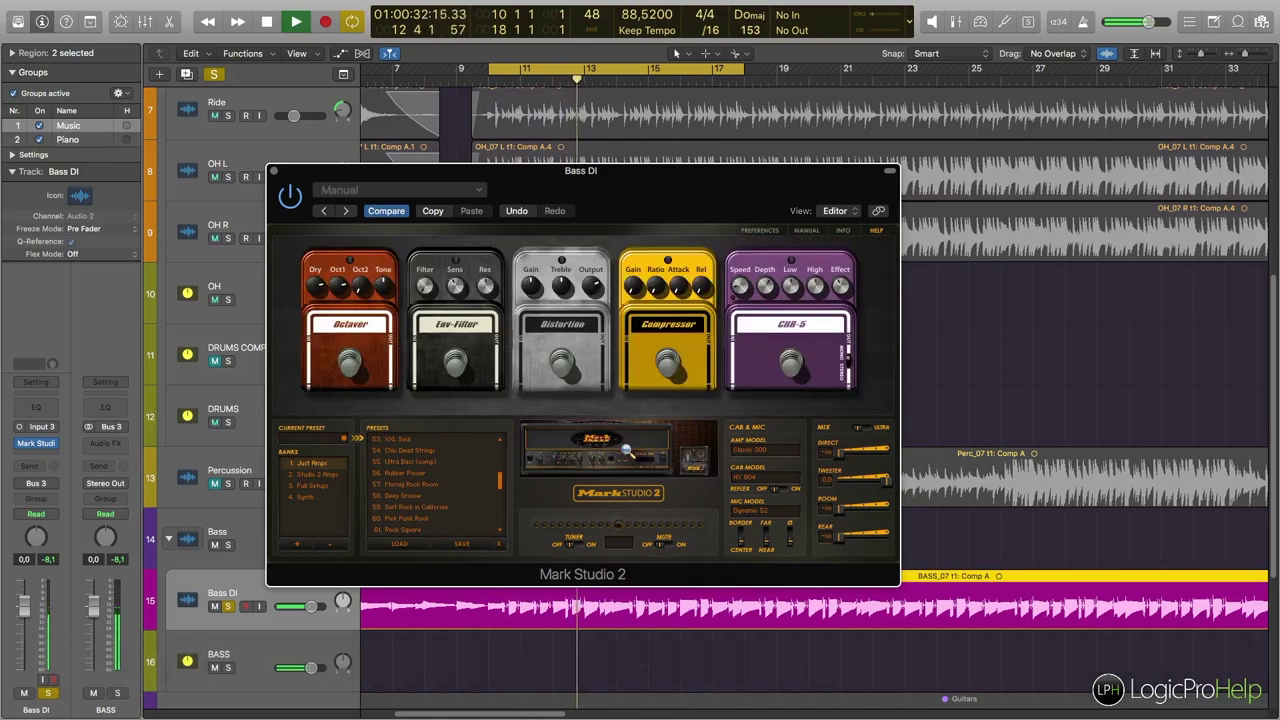
key(space)
click(571, 371)
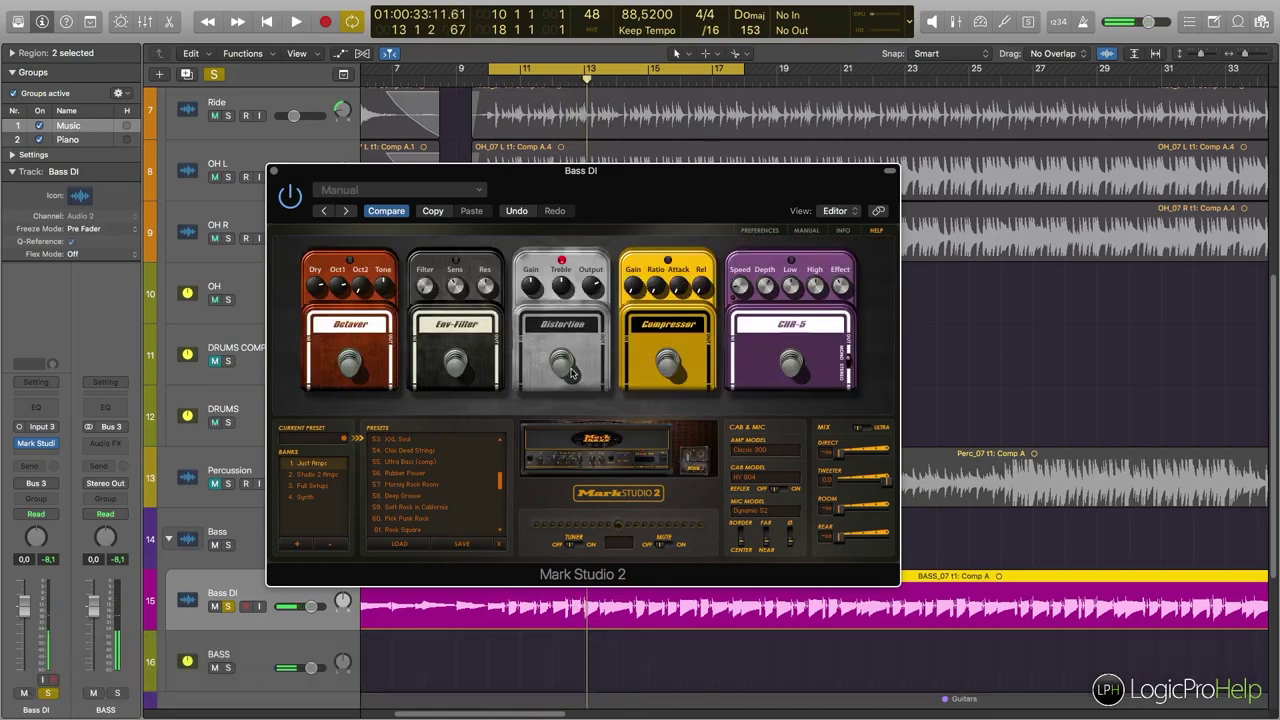
key(space)
drag(535, 291, 536, 250)
drag(591, 288, 586, 336)
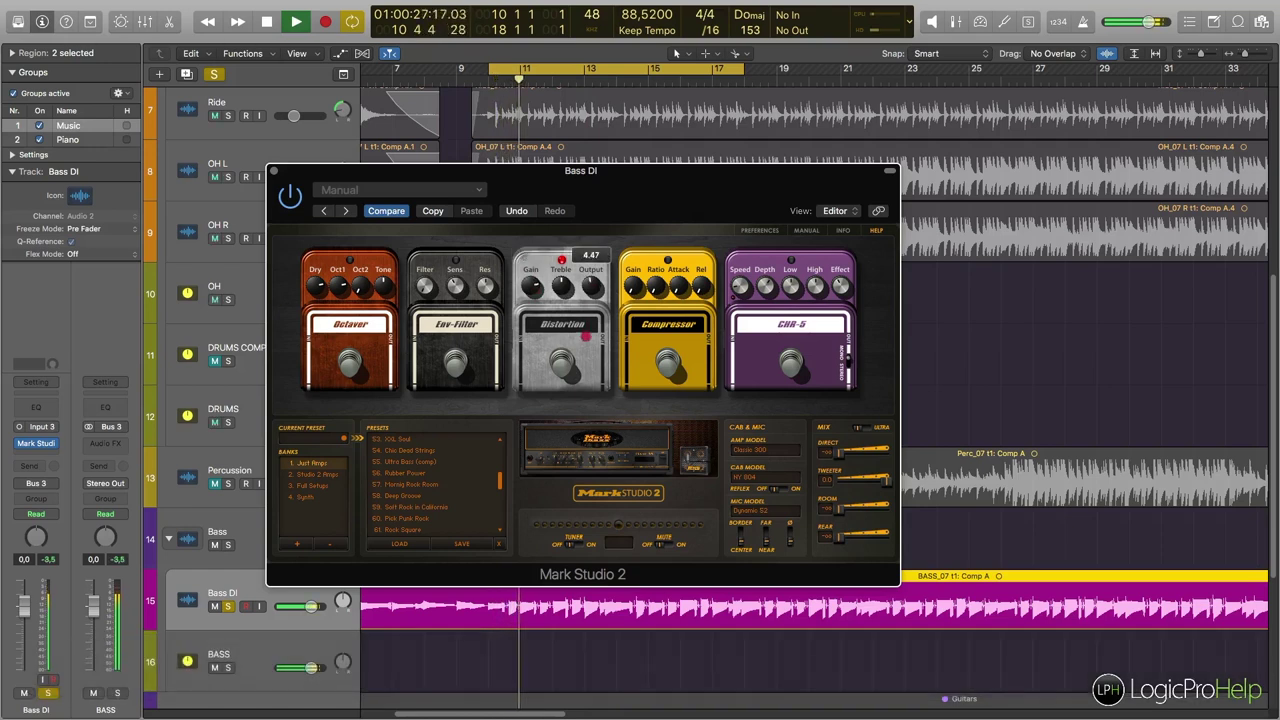
drag(531, 287, 592, 301)
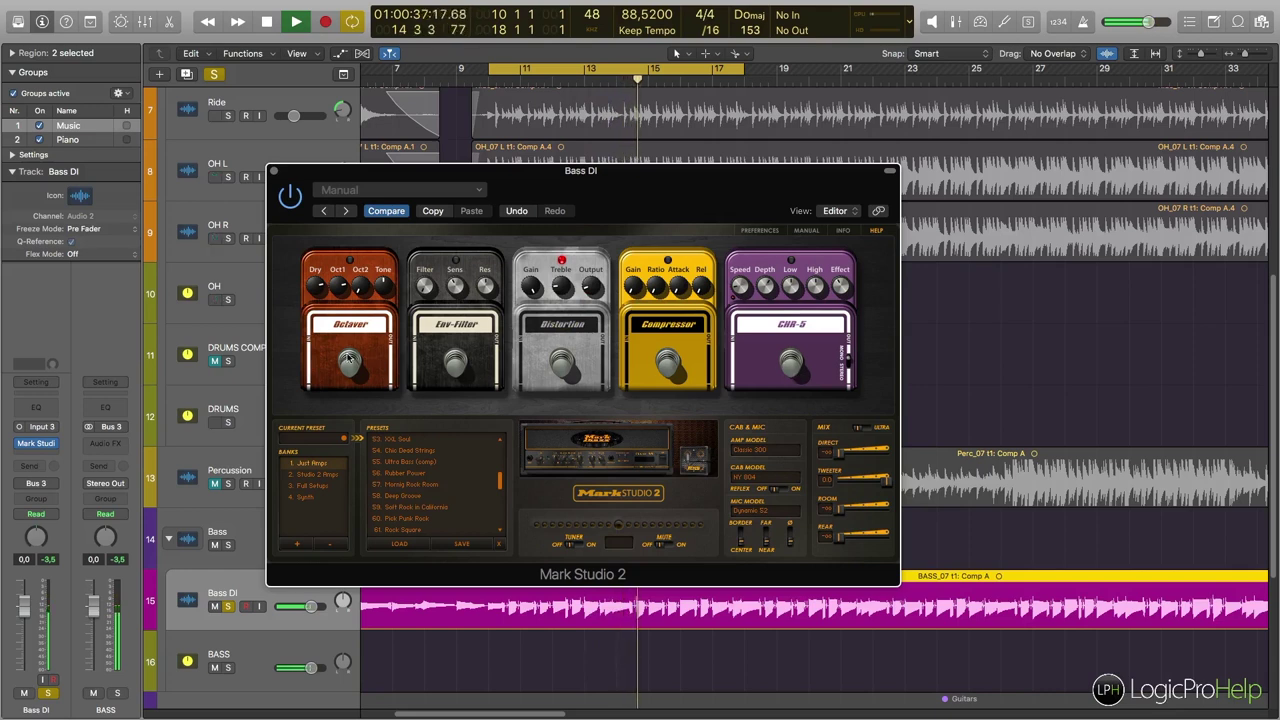
Audition the Octaver pedal with adjusted Dry and Oct1 levels, and switch it off again.
drag(306, 292, 344, 284)
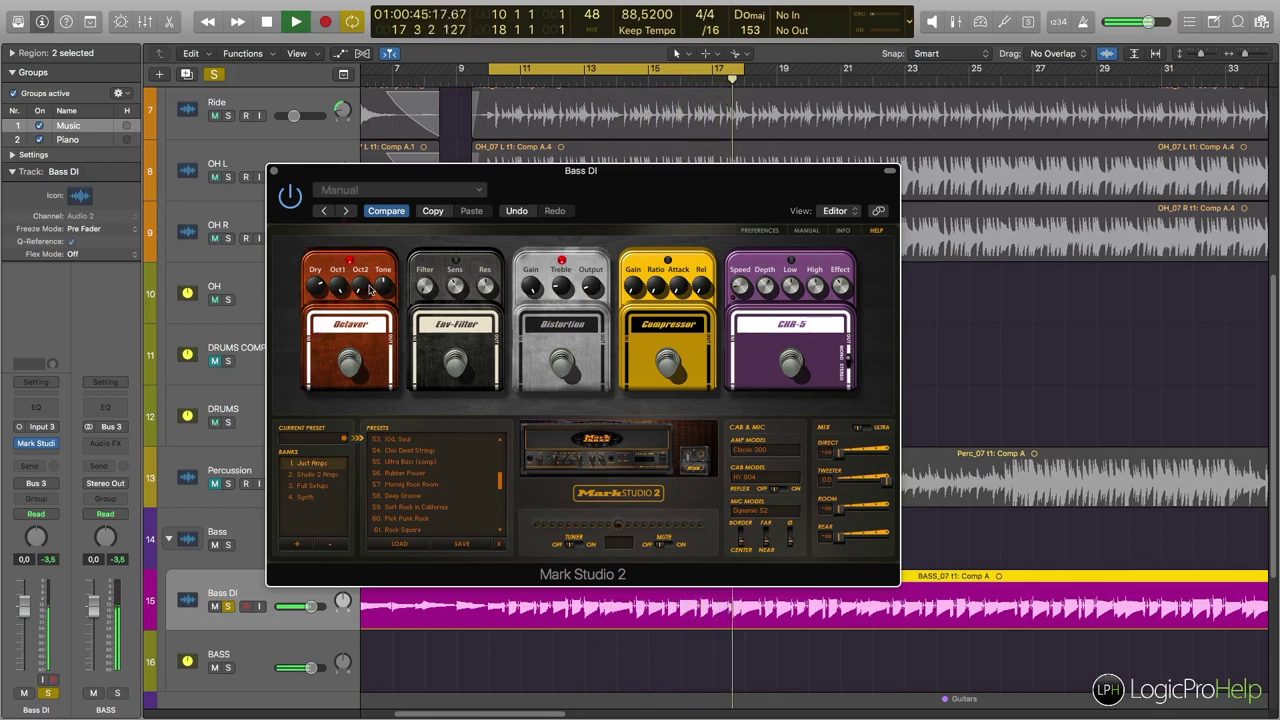
key(space)
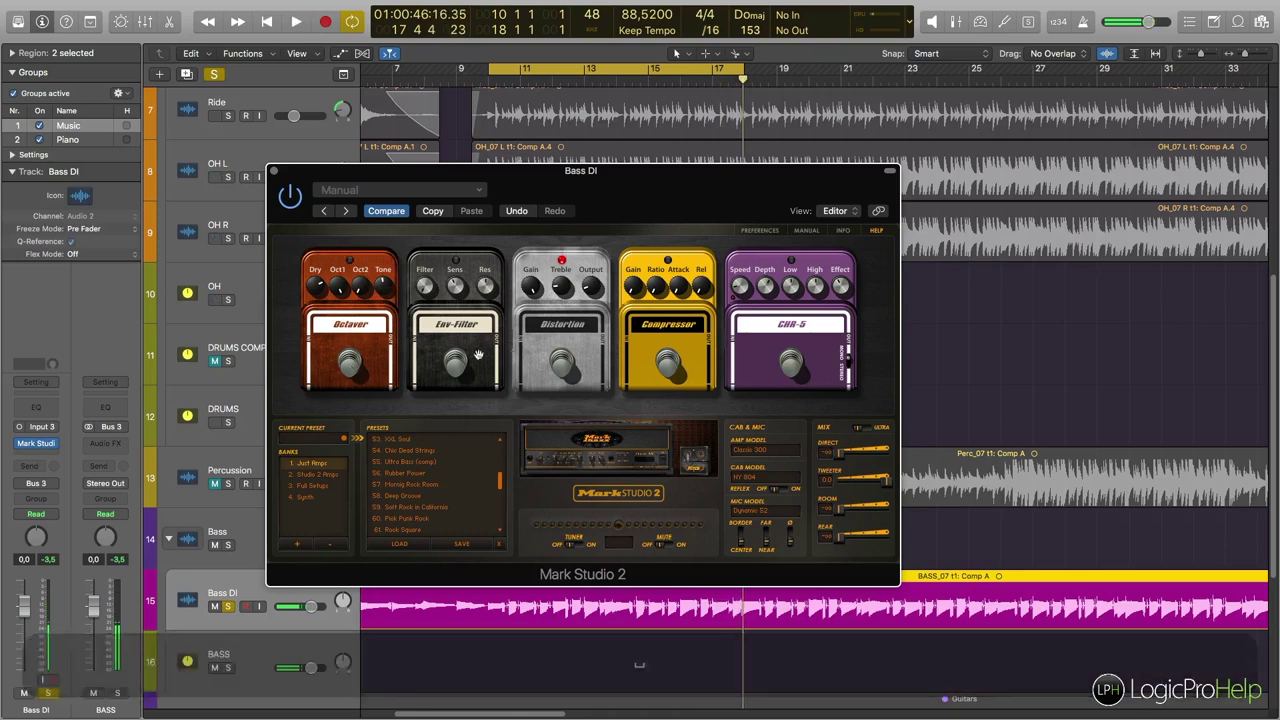
Audition the Env-Filter pedal during playback, setting Res to 70.0 % and Sens to 63.9 %, and switch the pedal off again.
key(space)
drag(425, 287, 425, 285)
drag(423, 228, 422, 192)
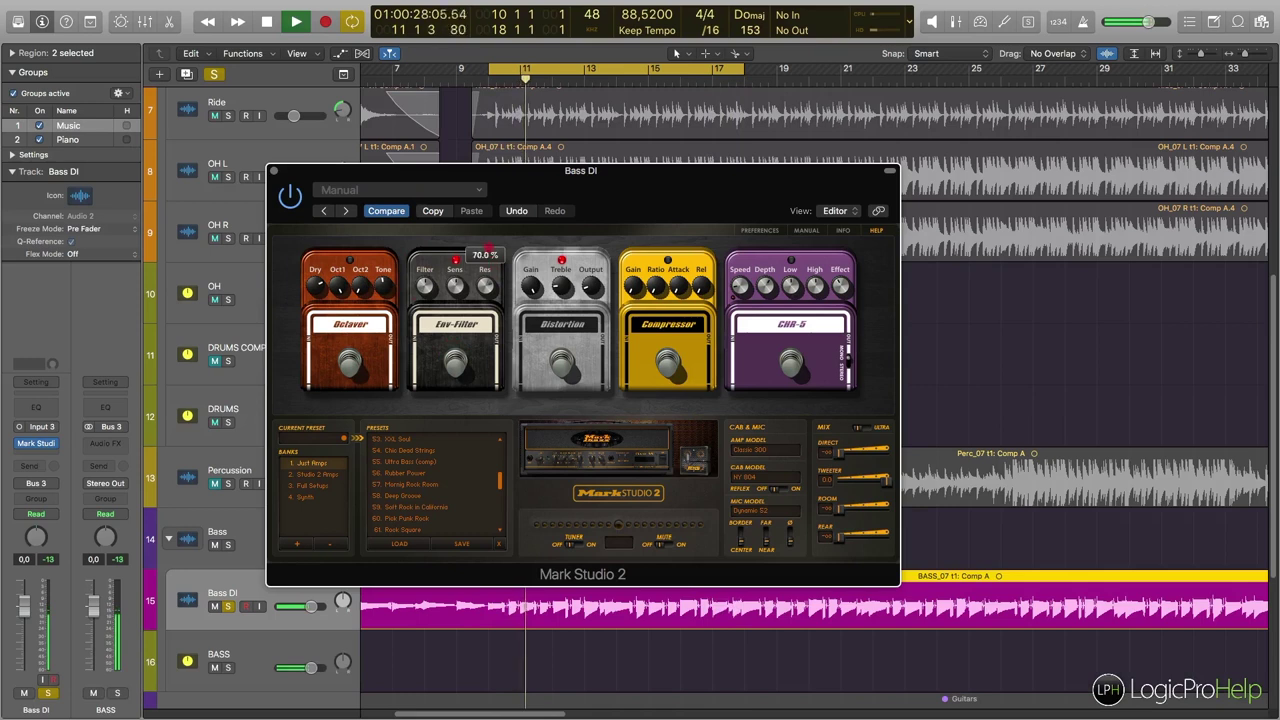
drag(457, 323, 460, 287)
click(458, 287)
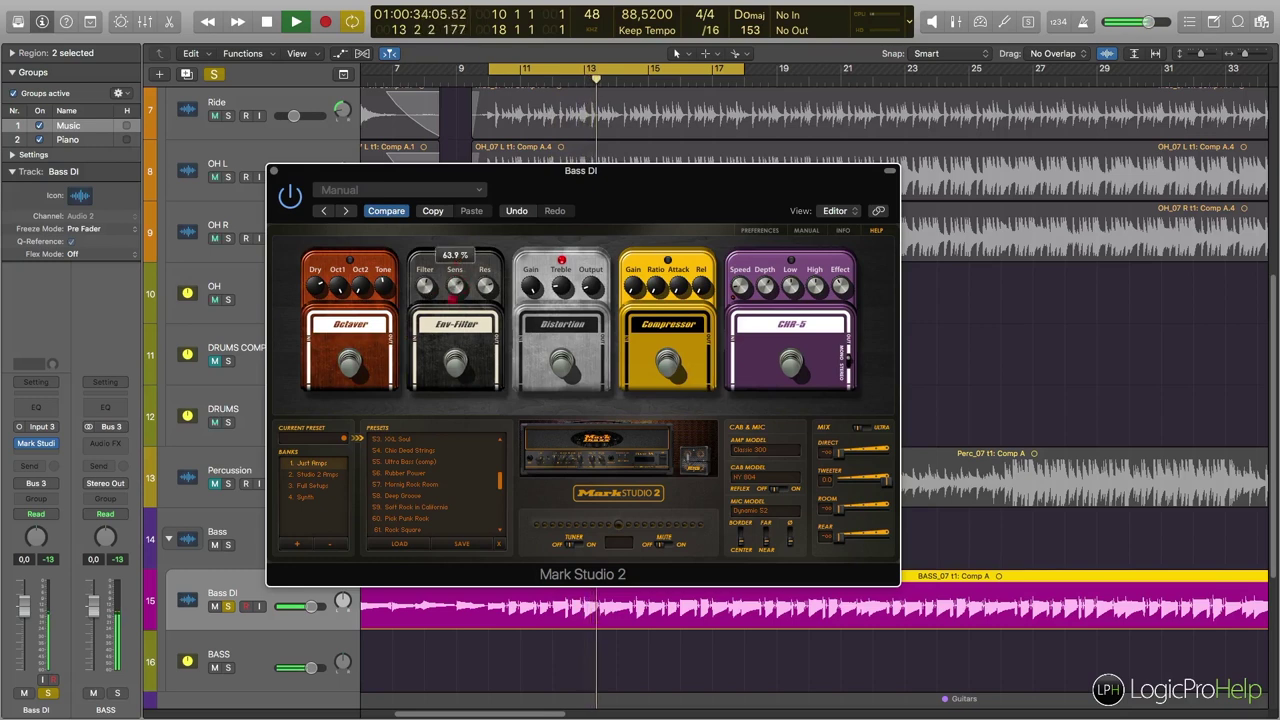
key(space)
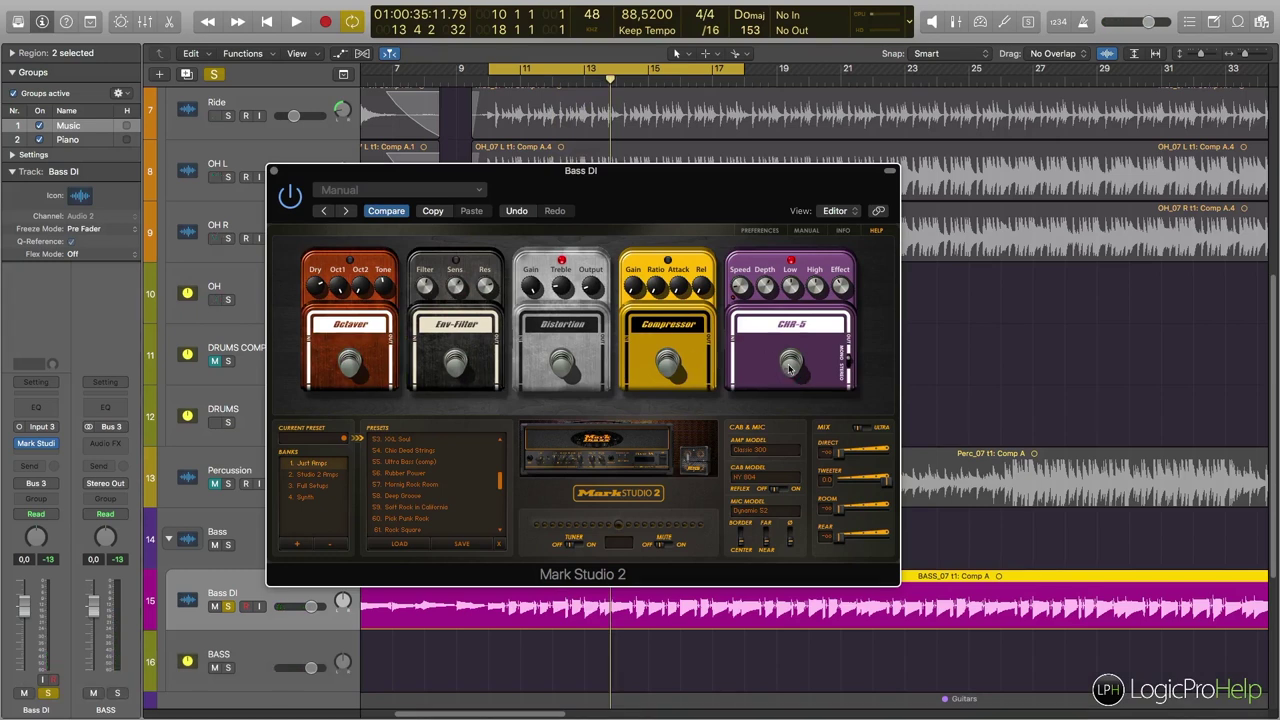
Audition the CHR-5 pedal with Effect raised to 71.3 %, lower the Tweeter level to about -3.7, and stop playback with the pedal off.
key(space)
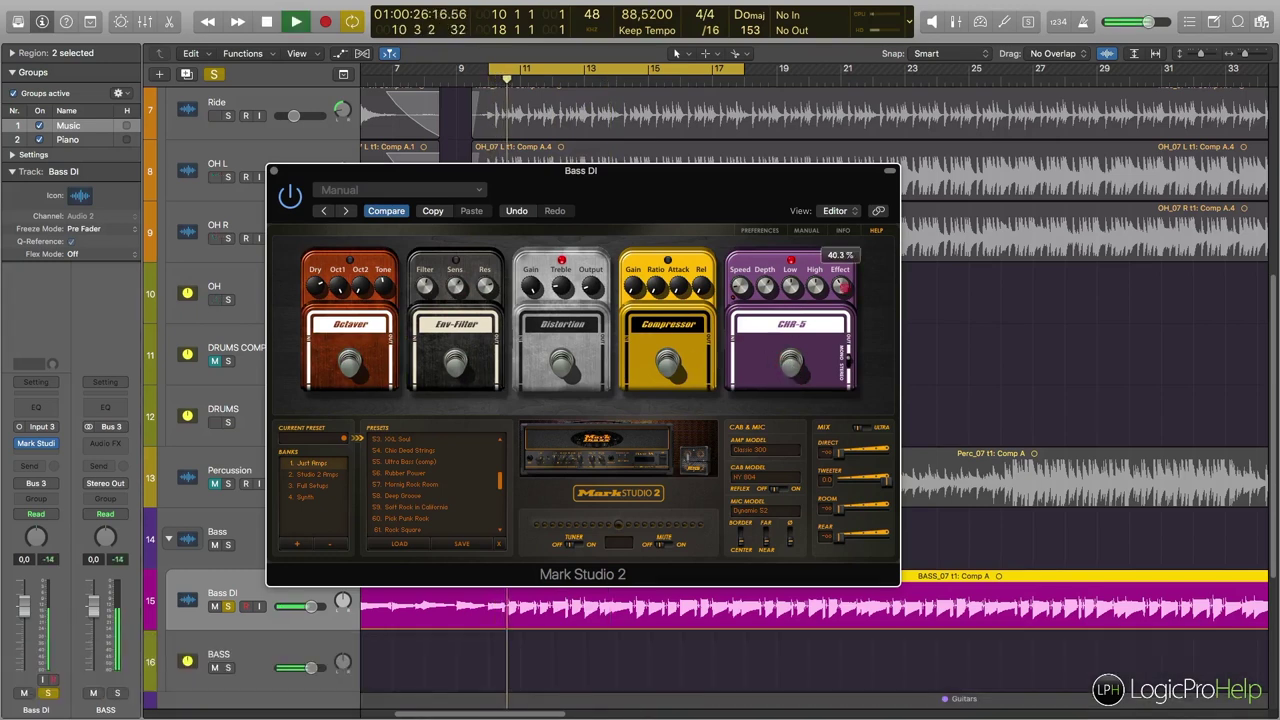
click(765, 292)
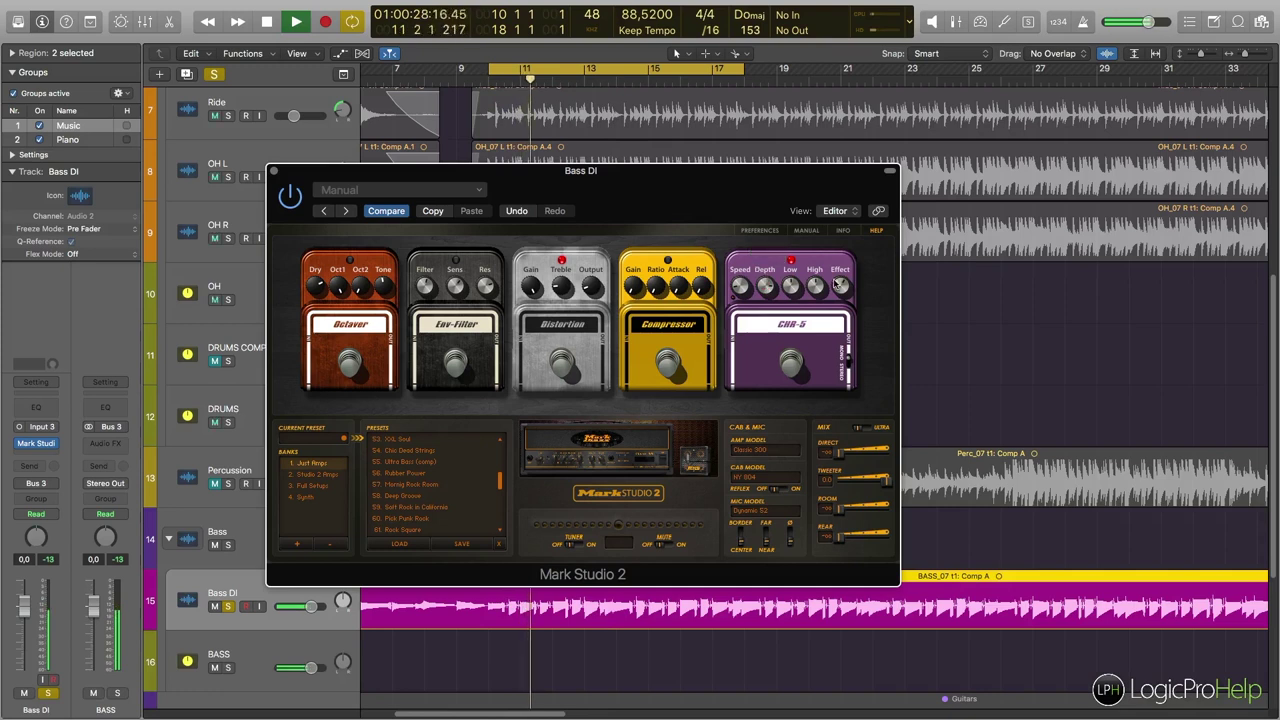
click(736, 279)
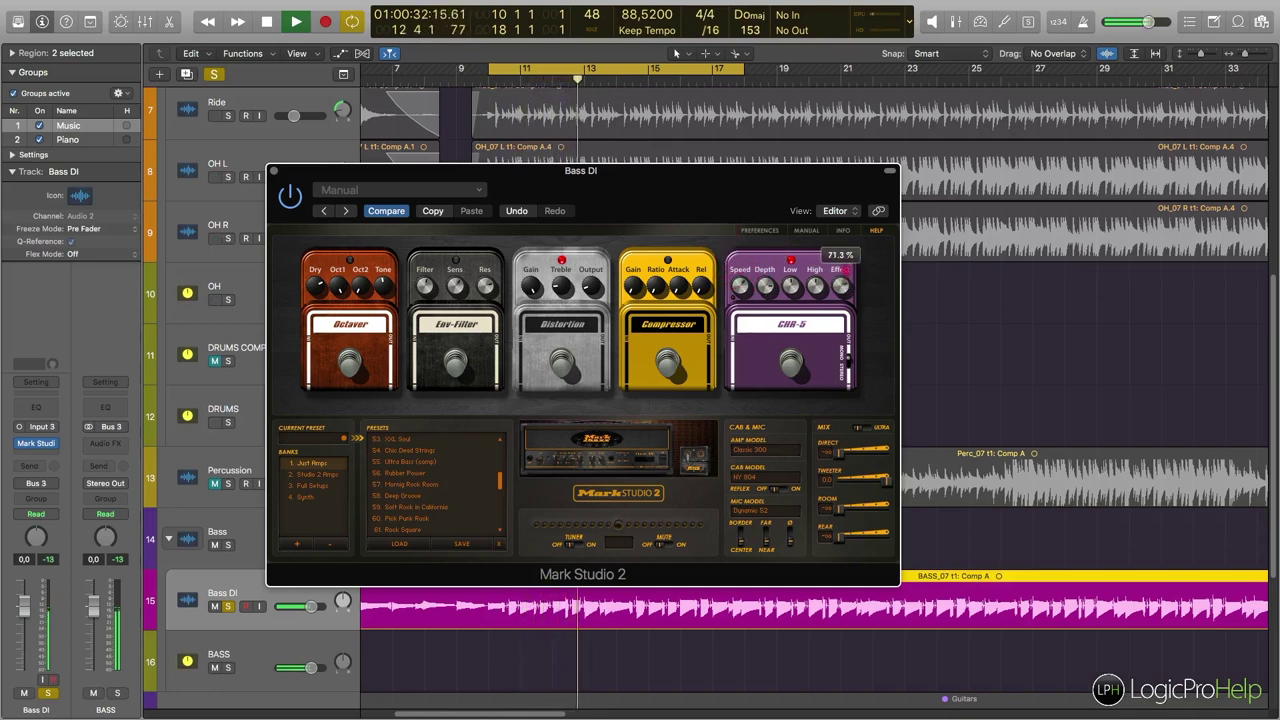
click(793, 368)
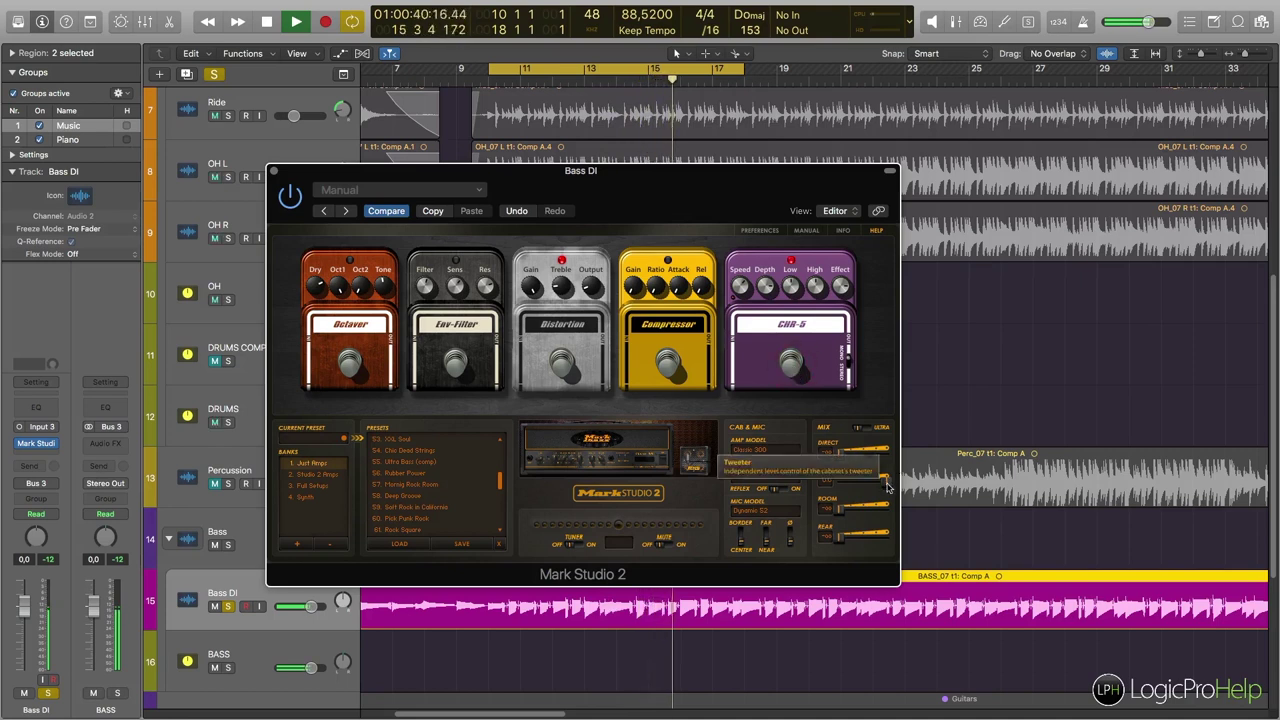
mouse_move(839, 453)
mouse_down()
mouse_move(1051, 451)
mouse_move(836, 453)
mouse_up()
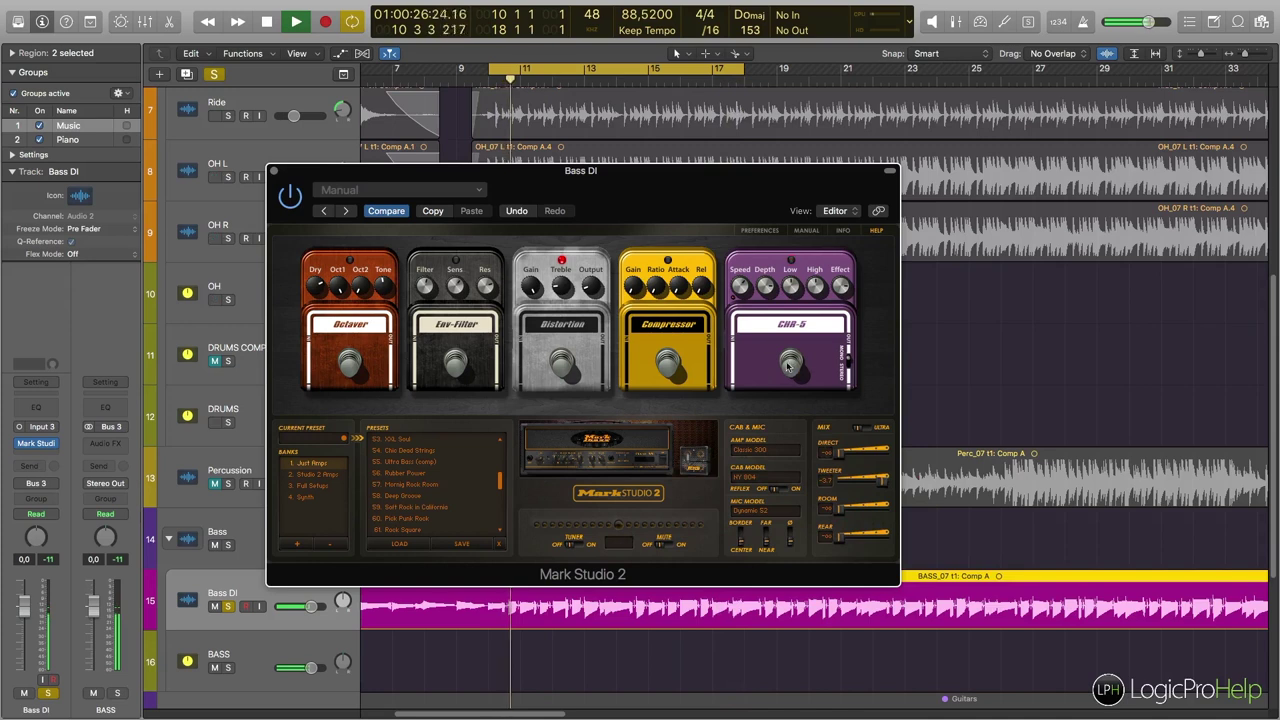
key(space)
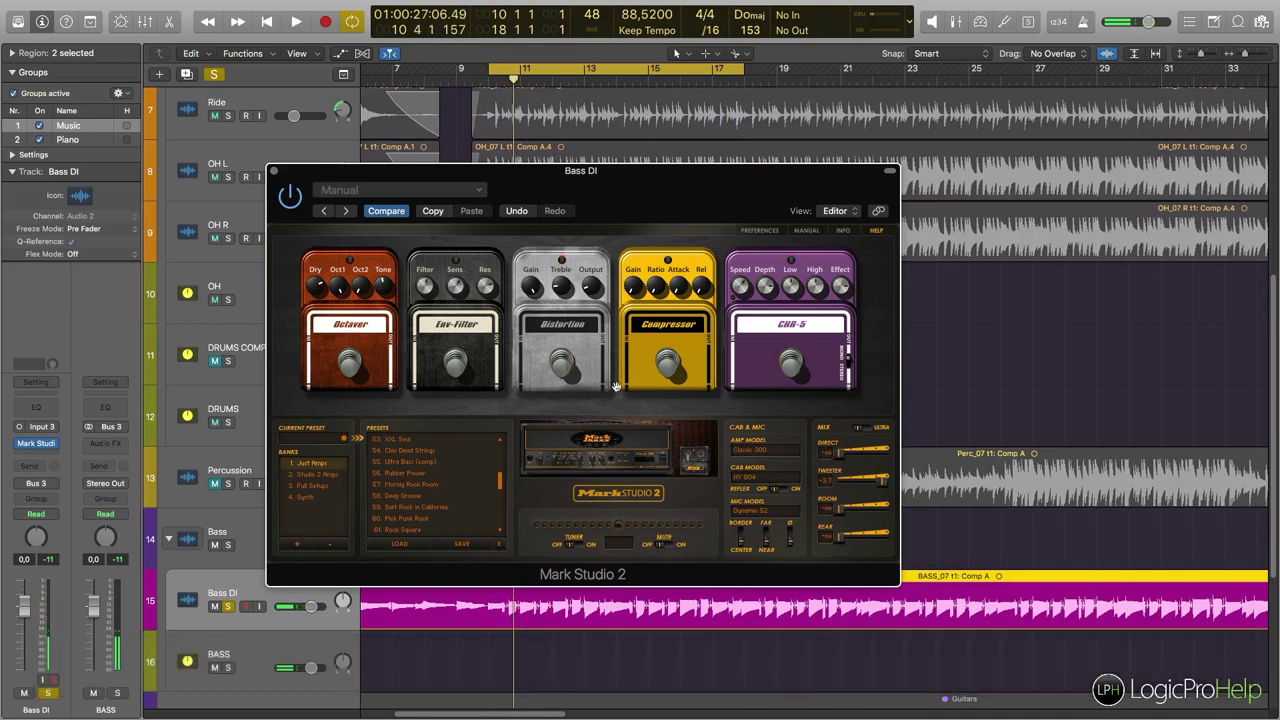
Return from the pedals to the amp view, try the TTE 500 amp model, and settle on Little Mark Tube.
click(604, 446)
click(588, 462)
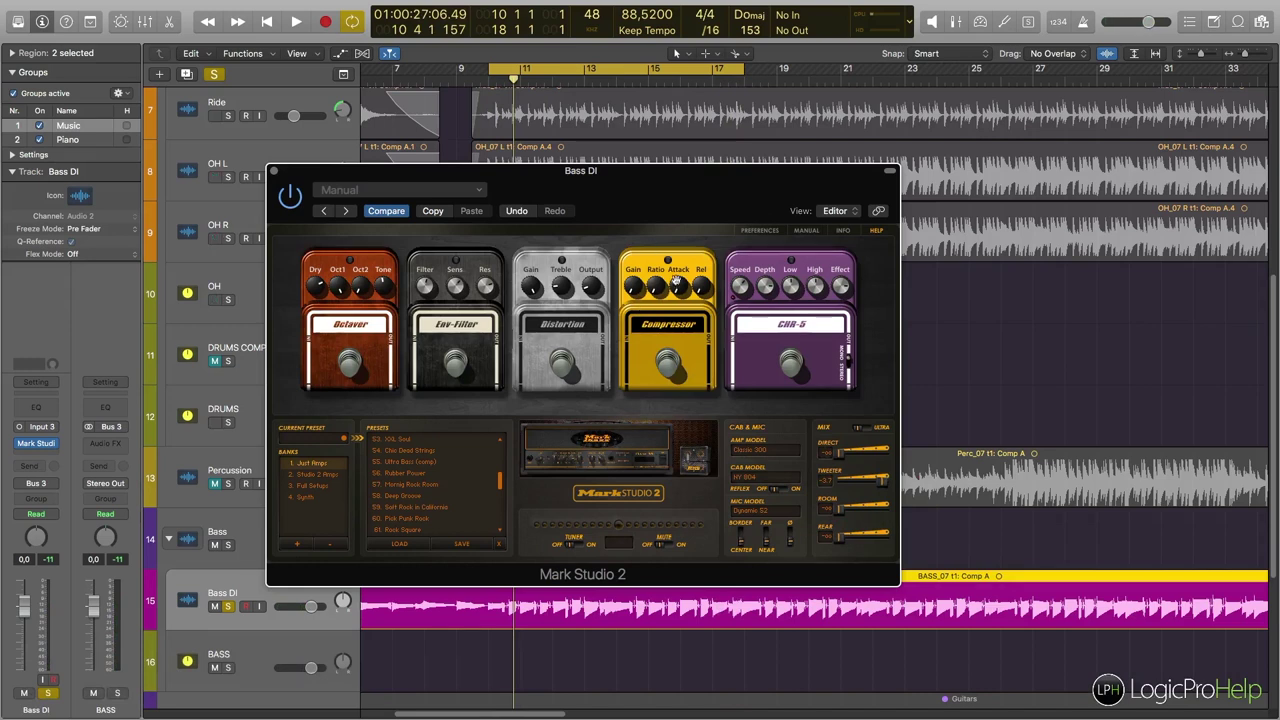
click(615, 448)
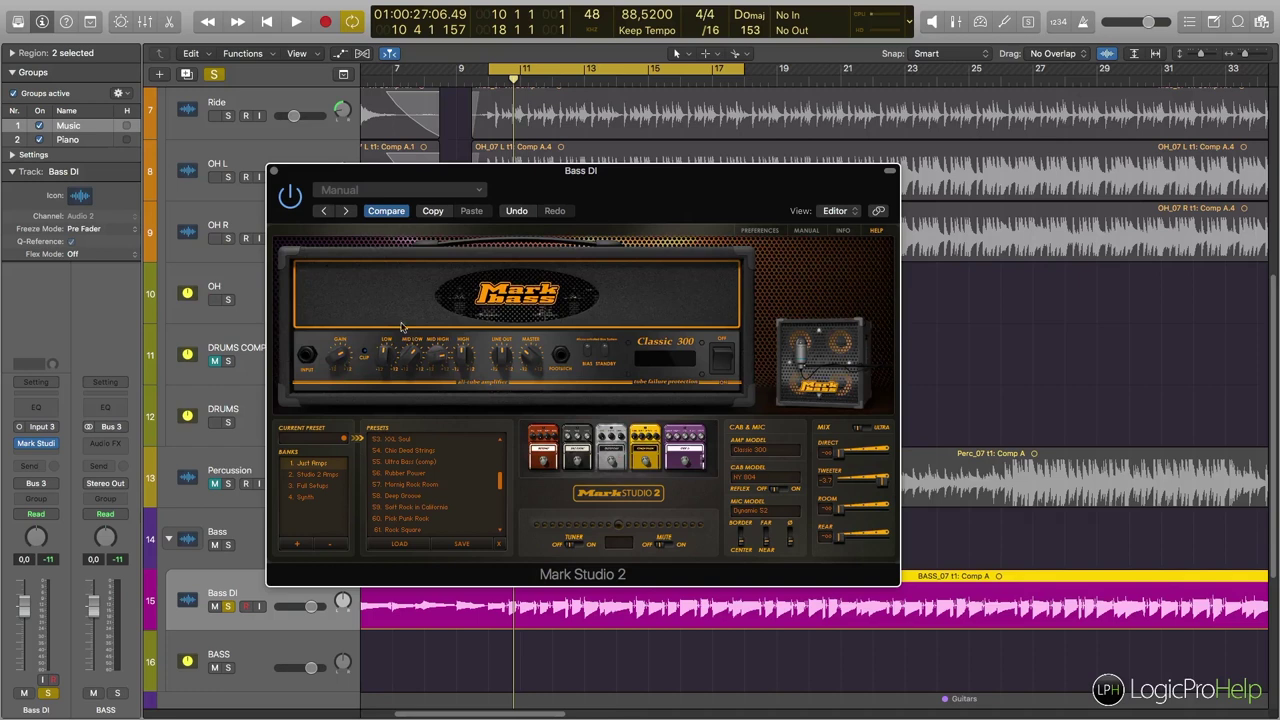
click(752, 450)
click(760, 498)
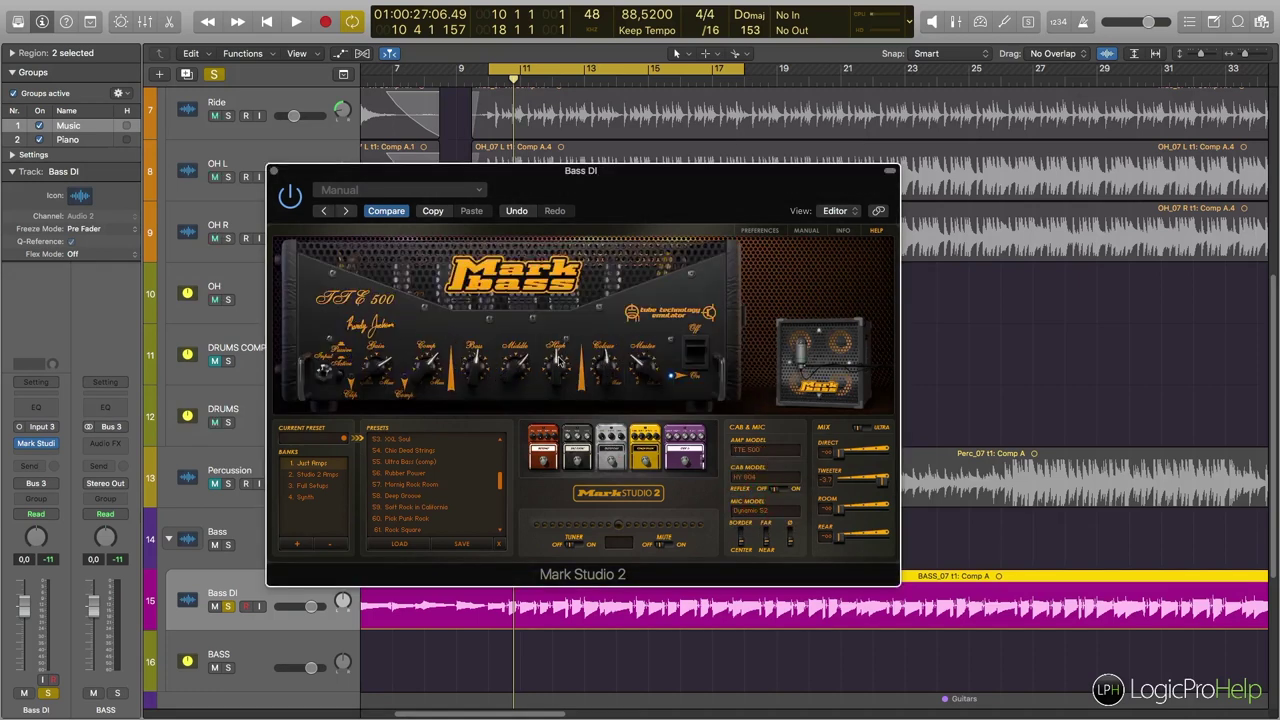
click(767, 478)
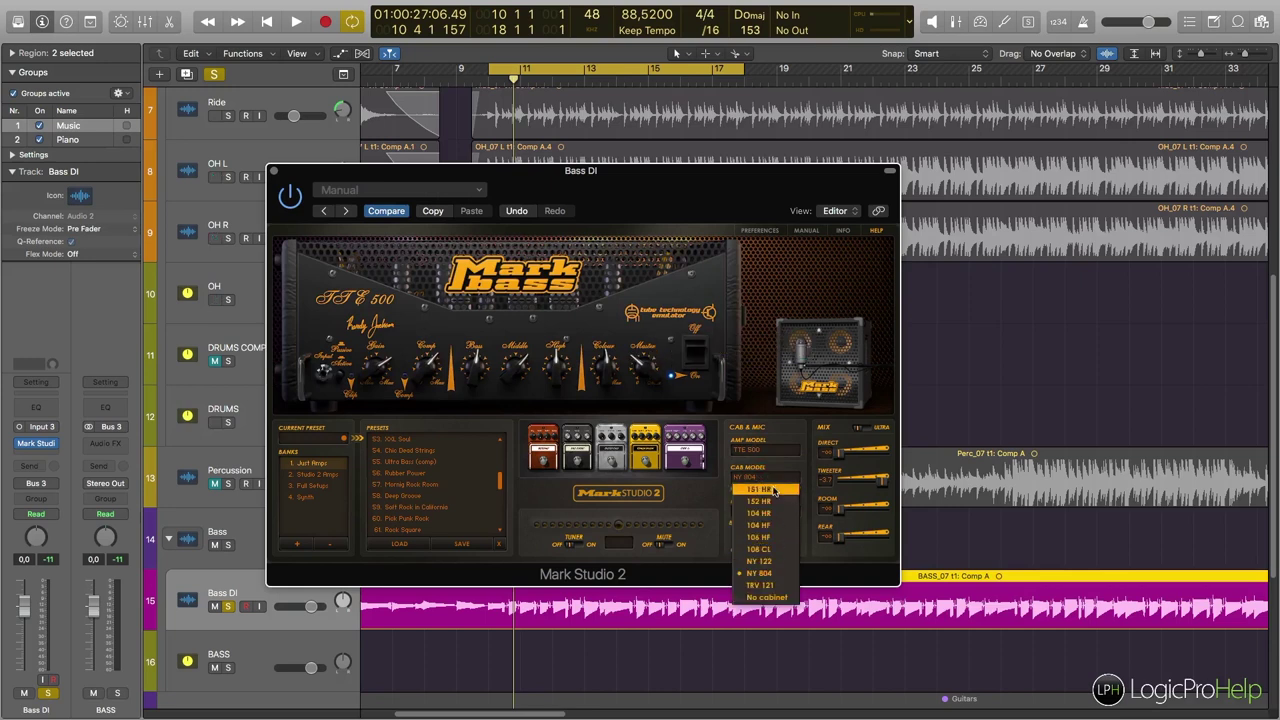
click(765, 451)
click(775, 511)
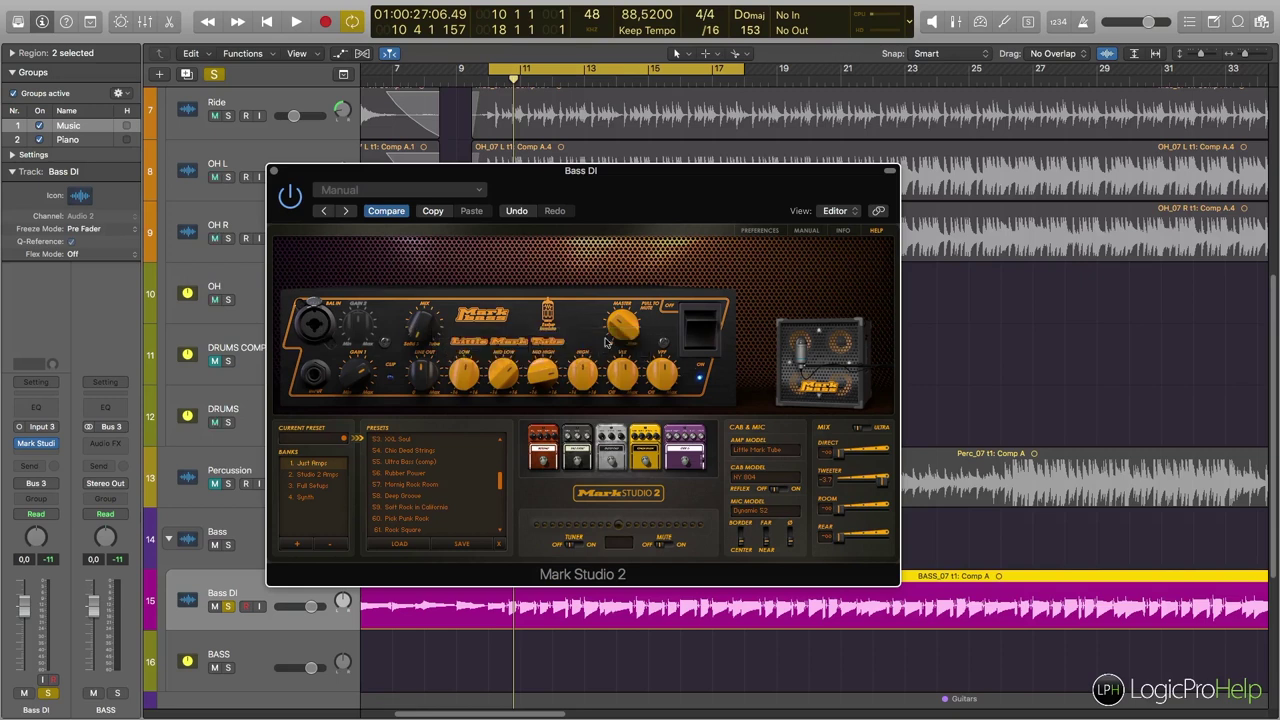
Switch the Little Mark Tube's power off for comparison, glance at the pedals, and power the amp on again.
click(686, 325)
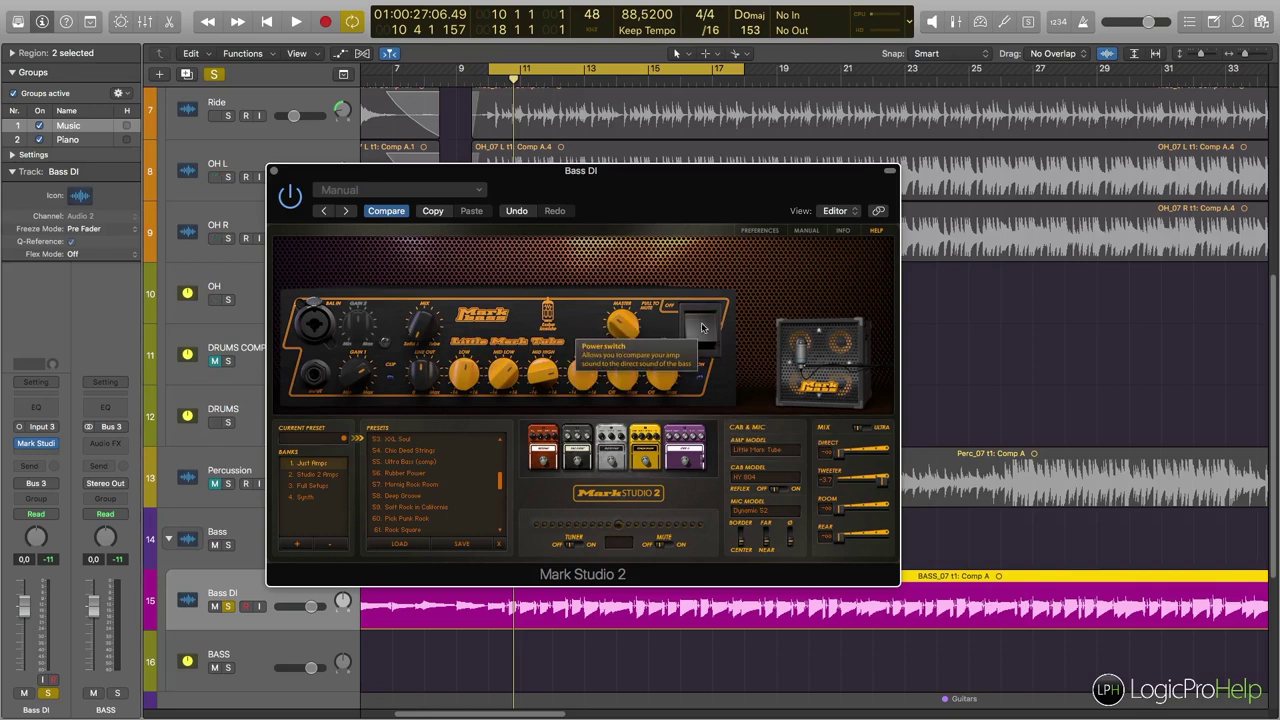
click(620, 442)
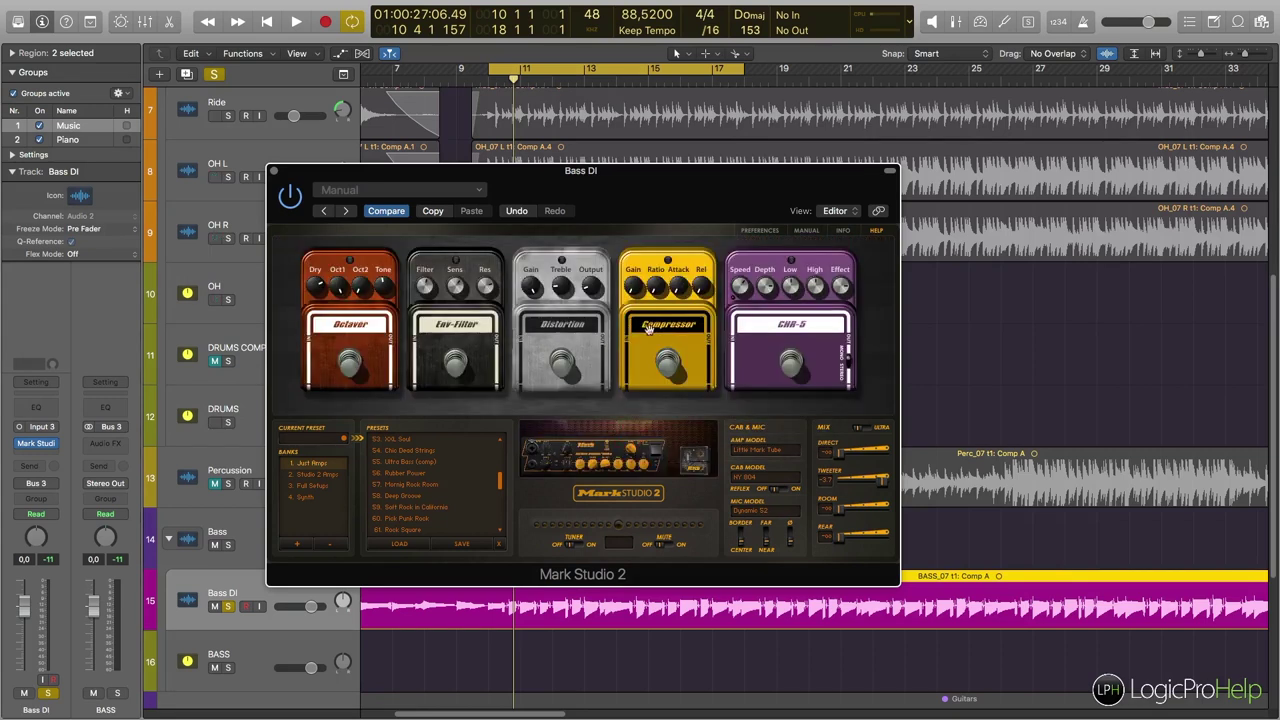
click(617, 455)
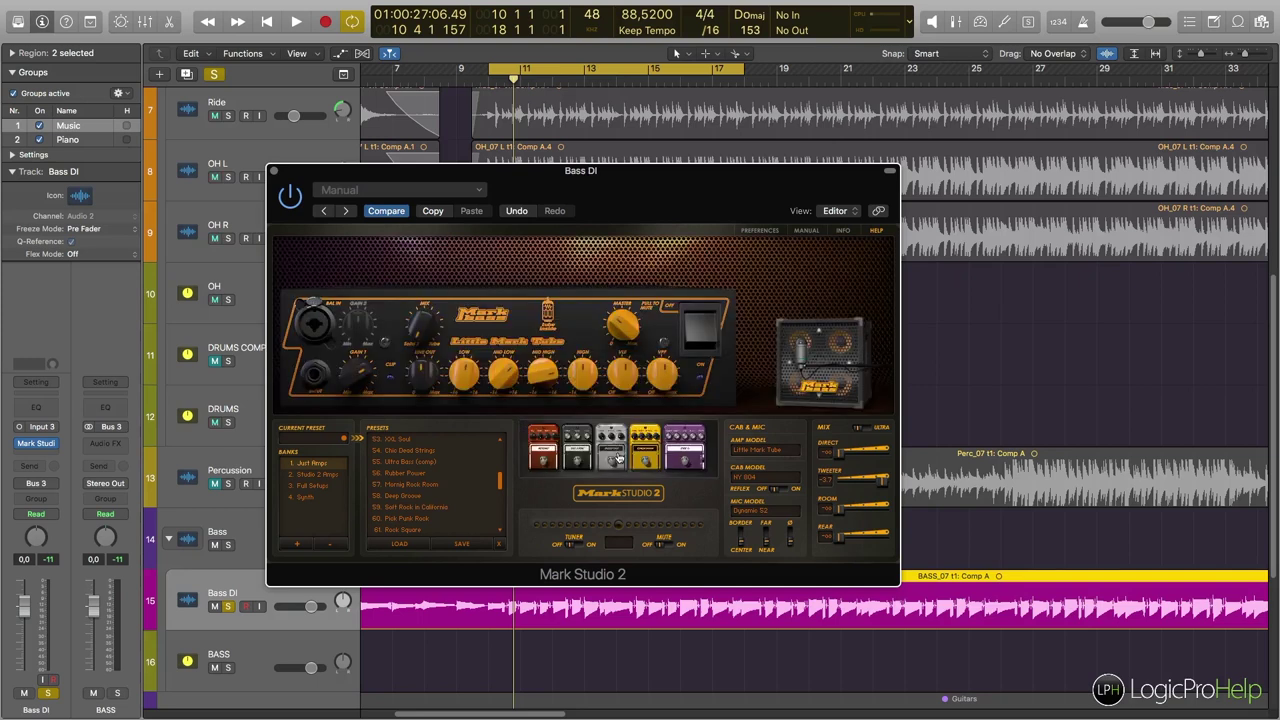
click(713, 335)
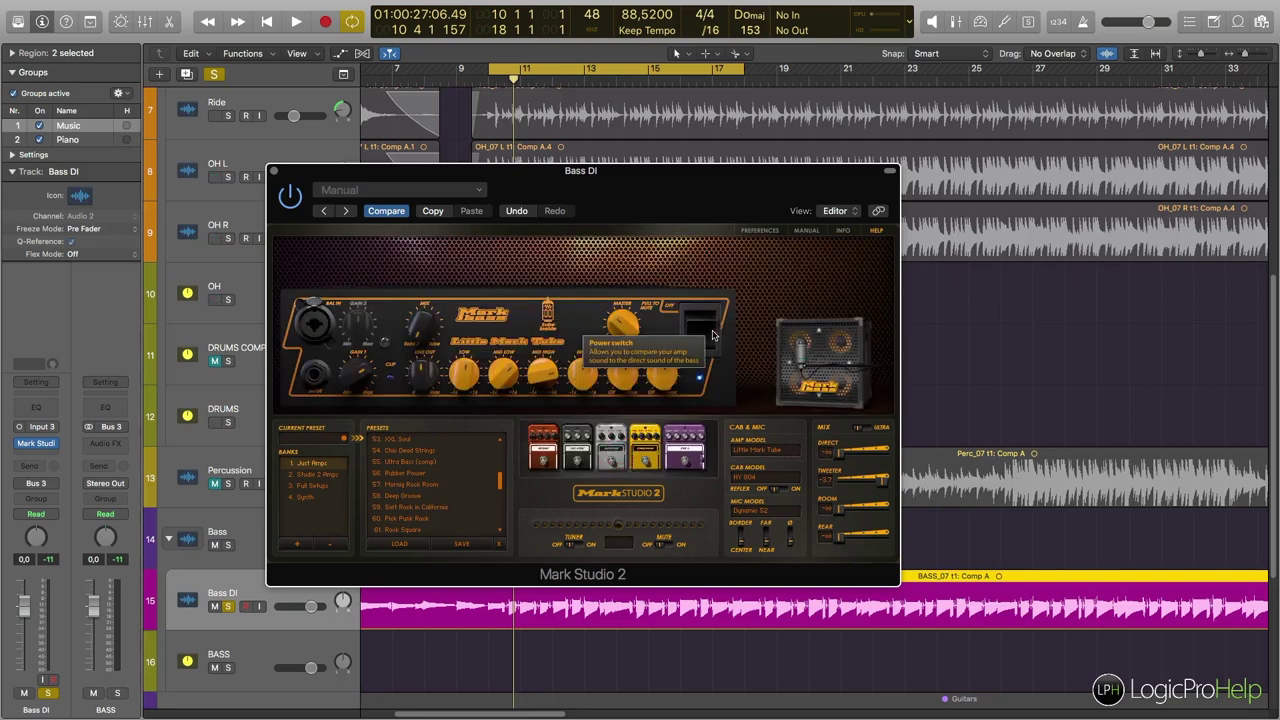
Try the Dynamic 112, Ribbon 122, Dynamic 57, Condenser 47 and Tubed microphone models on the NY 804 cabinet.
drag(633, 206, 670, 198)
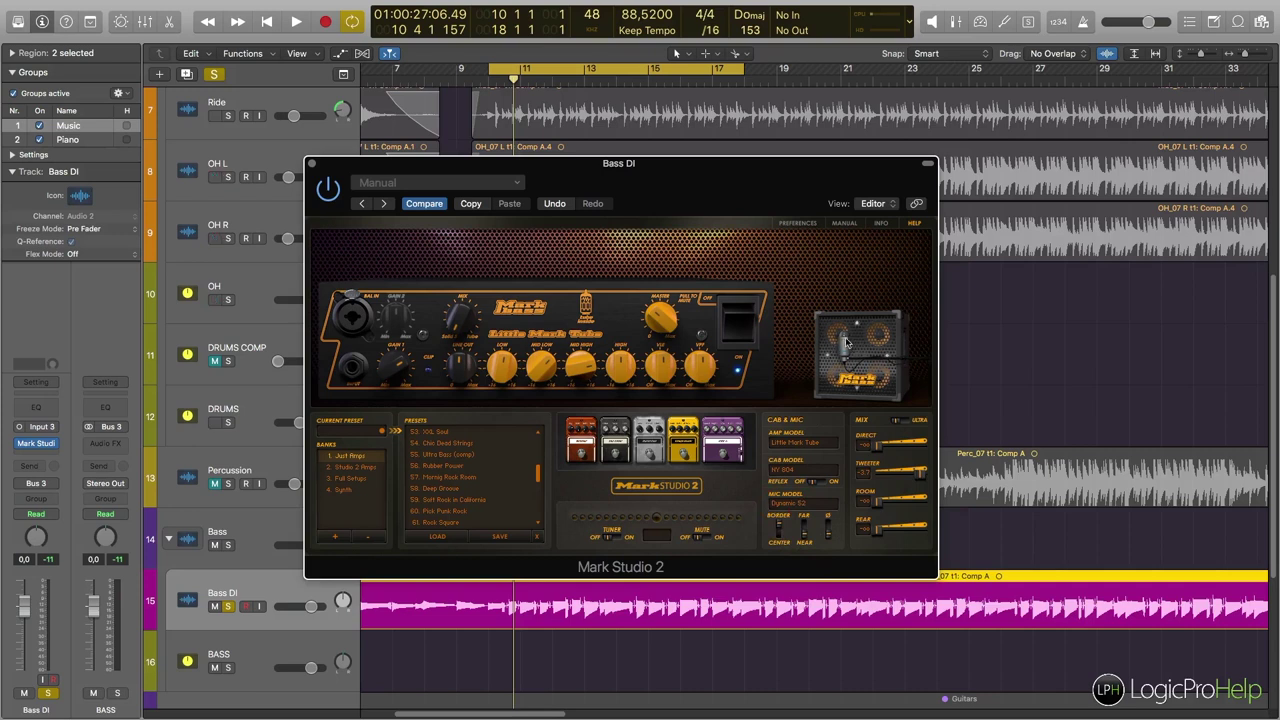
drag(783, 550, 783, 533)
click(785, 506)
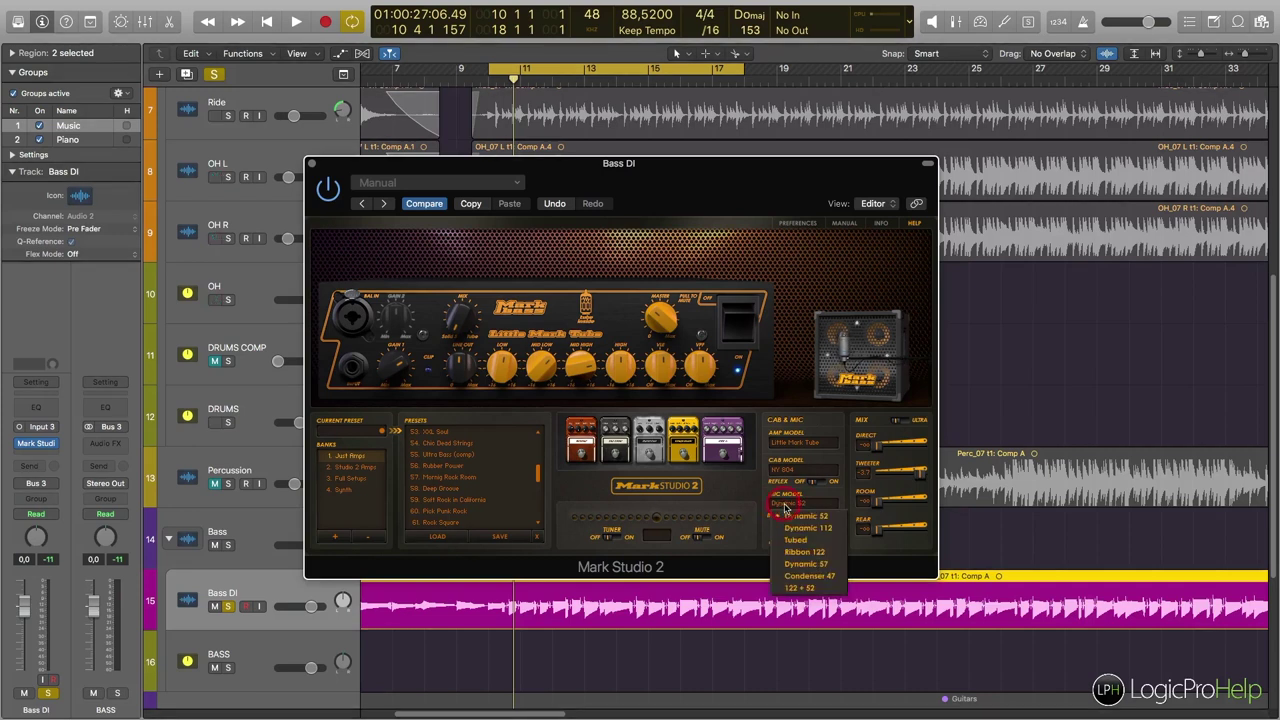
click(805, 533)
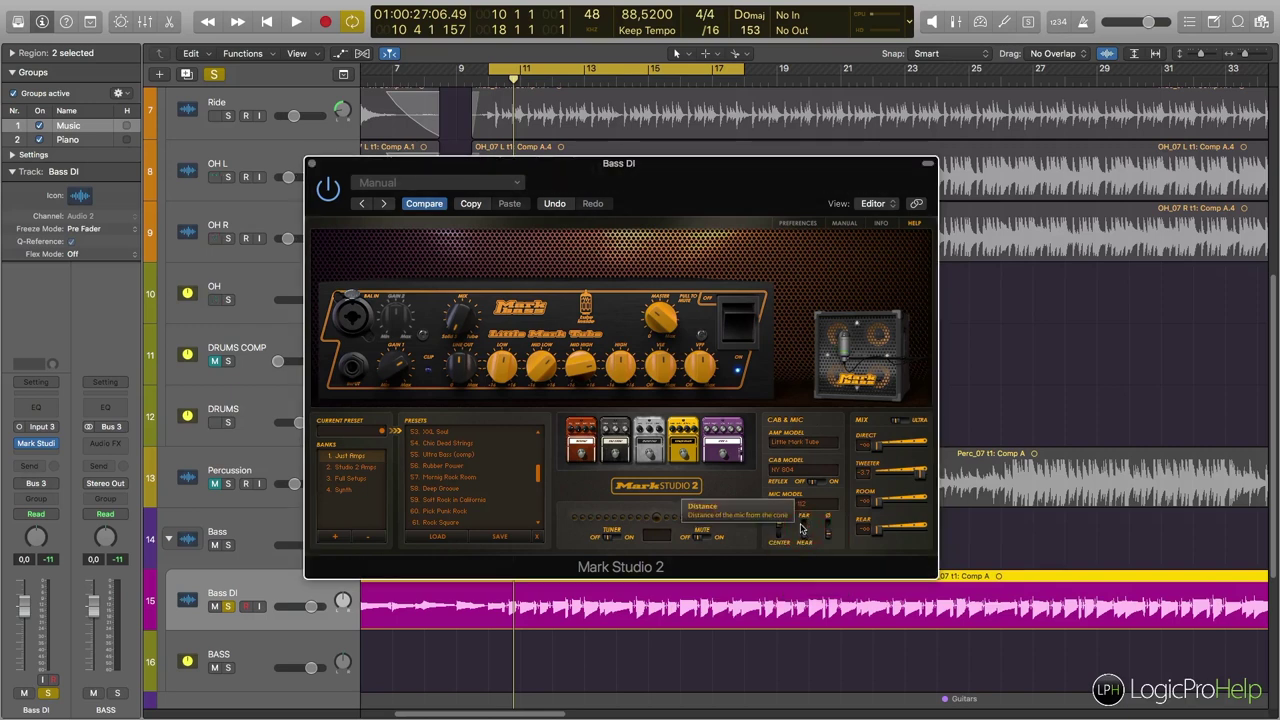
click(797, 507)
click(801, 552)
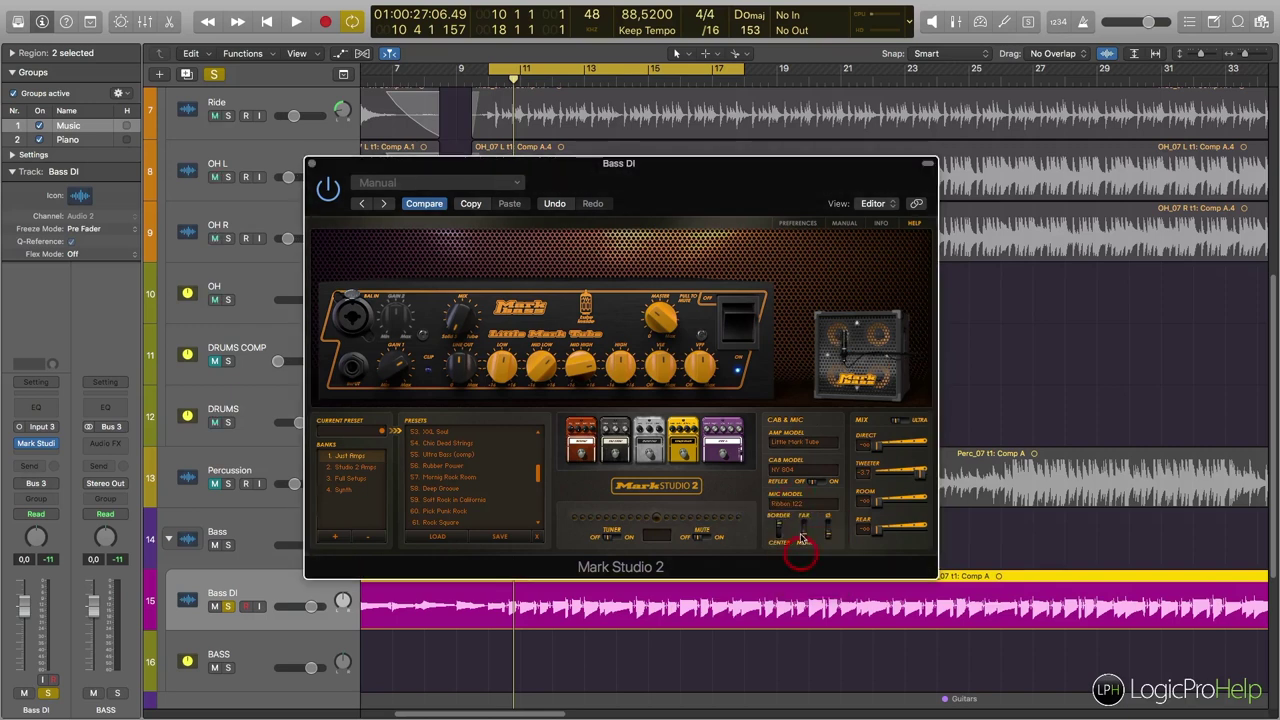
click(800, 506)
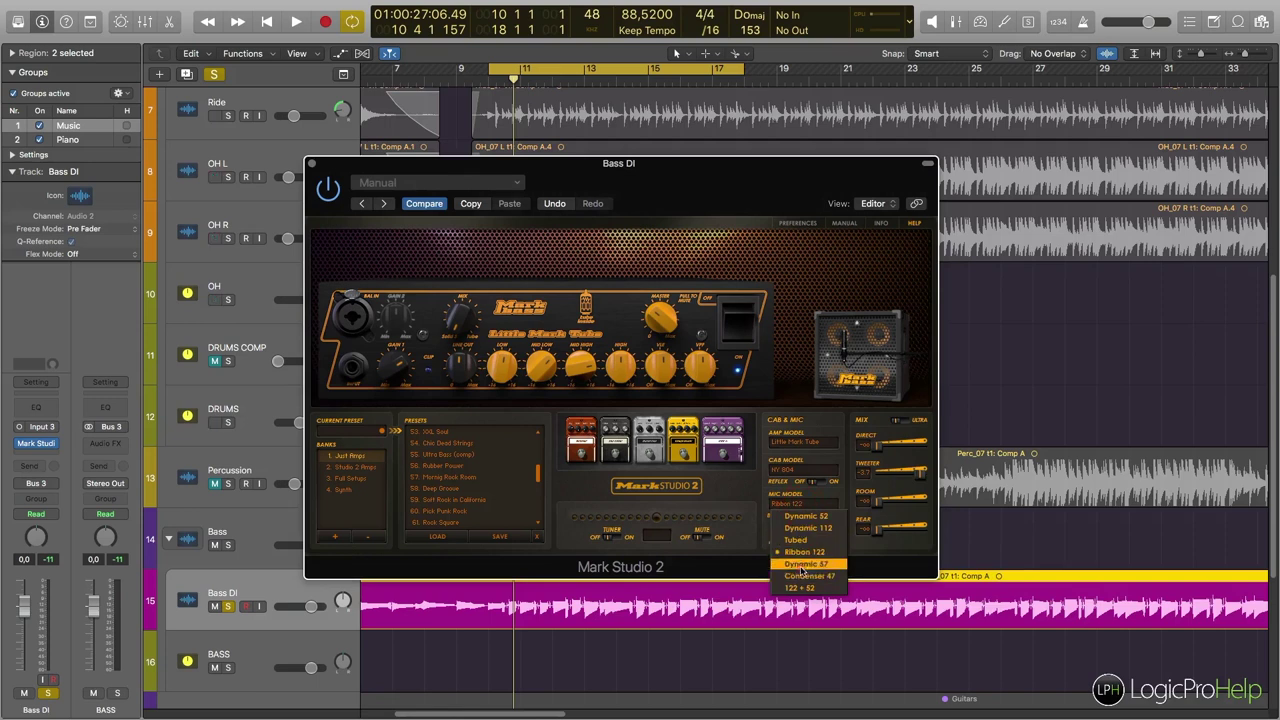
click(801, 564)
click(799, 504)
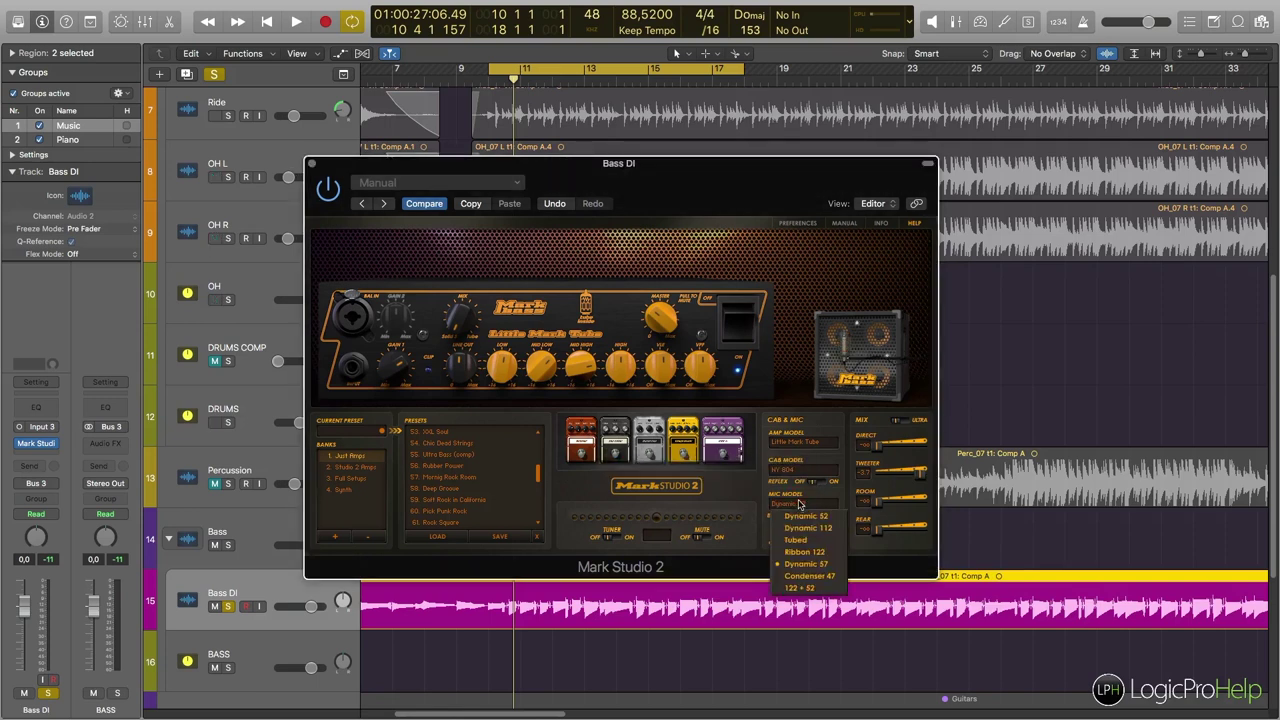
click(806, 579)
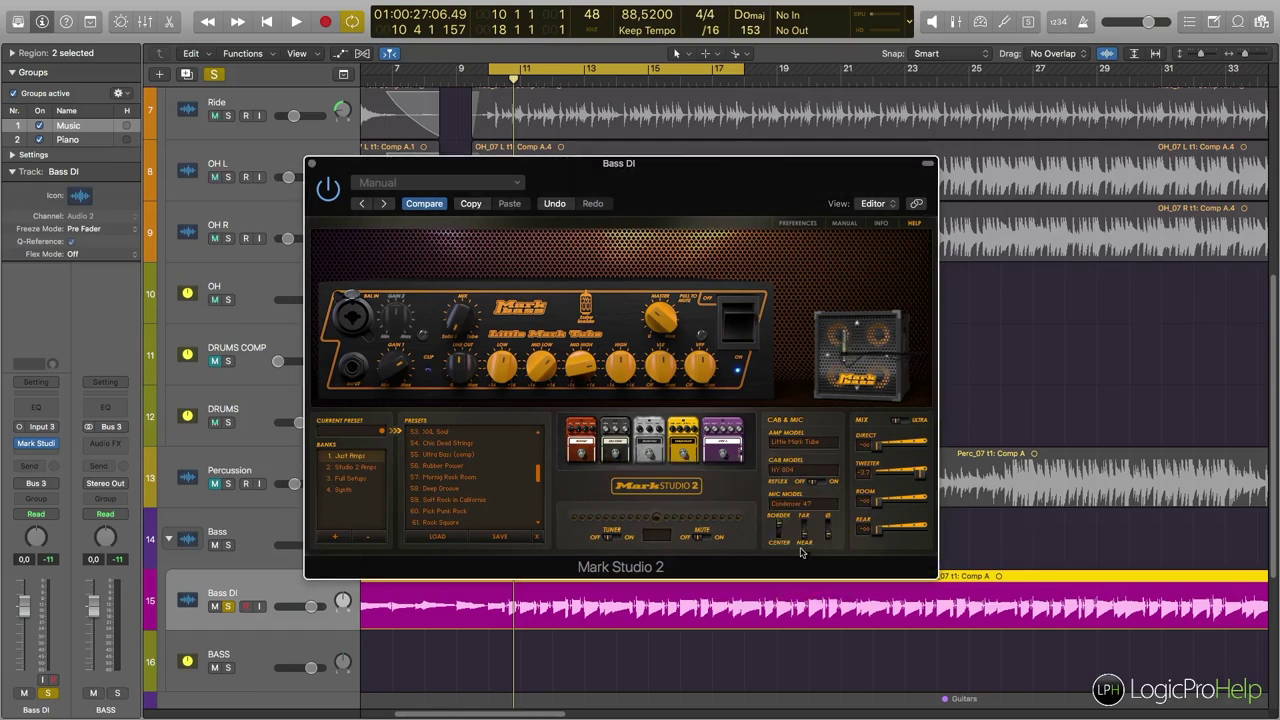
click(797, 505)
click(802, 540)
Set the cabinet's microphone model to the dual-mic option 122 + 52.
click(793, 505)
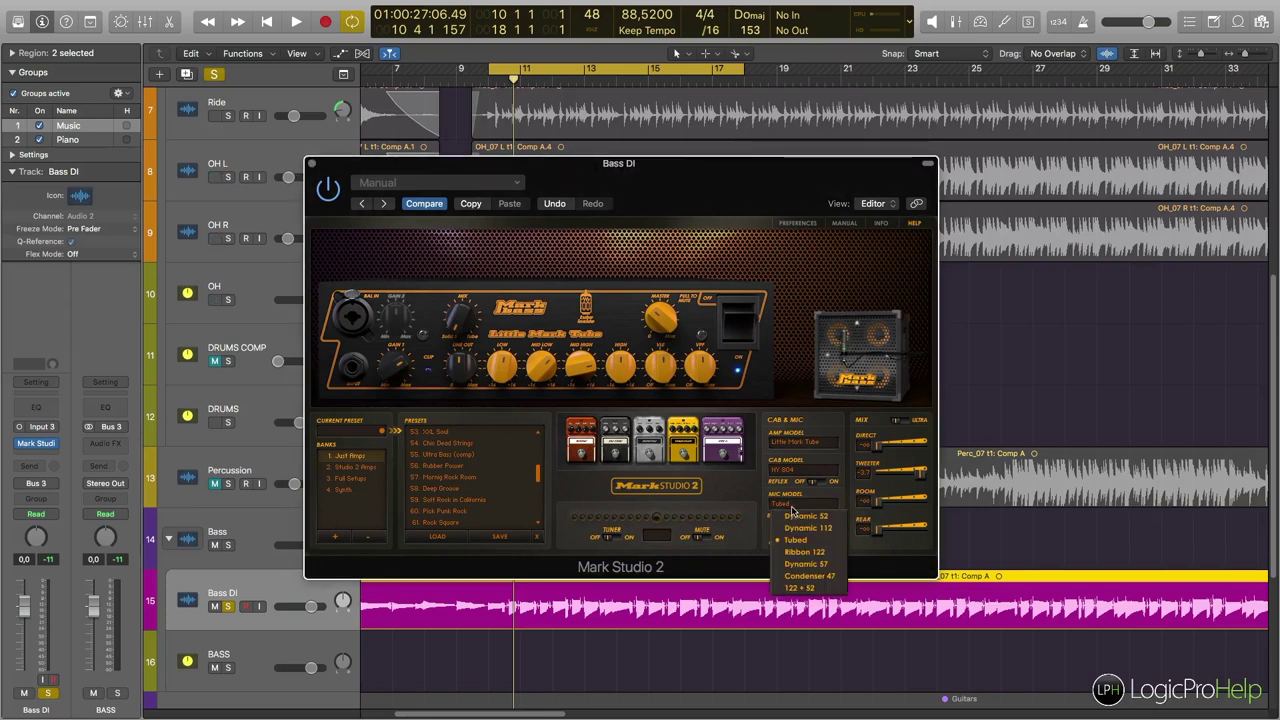
click(797, 583)
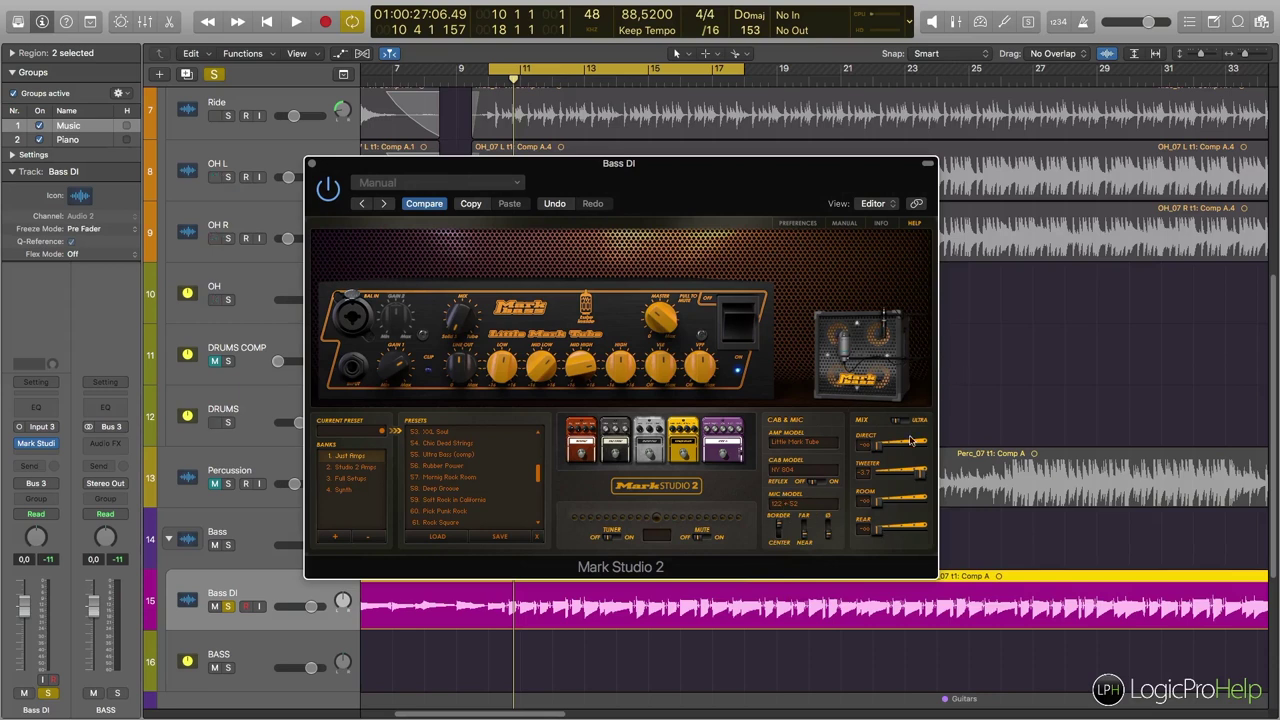
click(779, 504)
click(801, 594)
drag(668, 198, 722, 209)
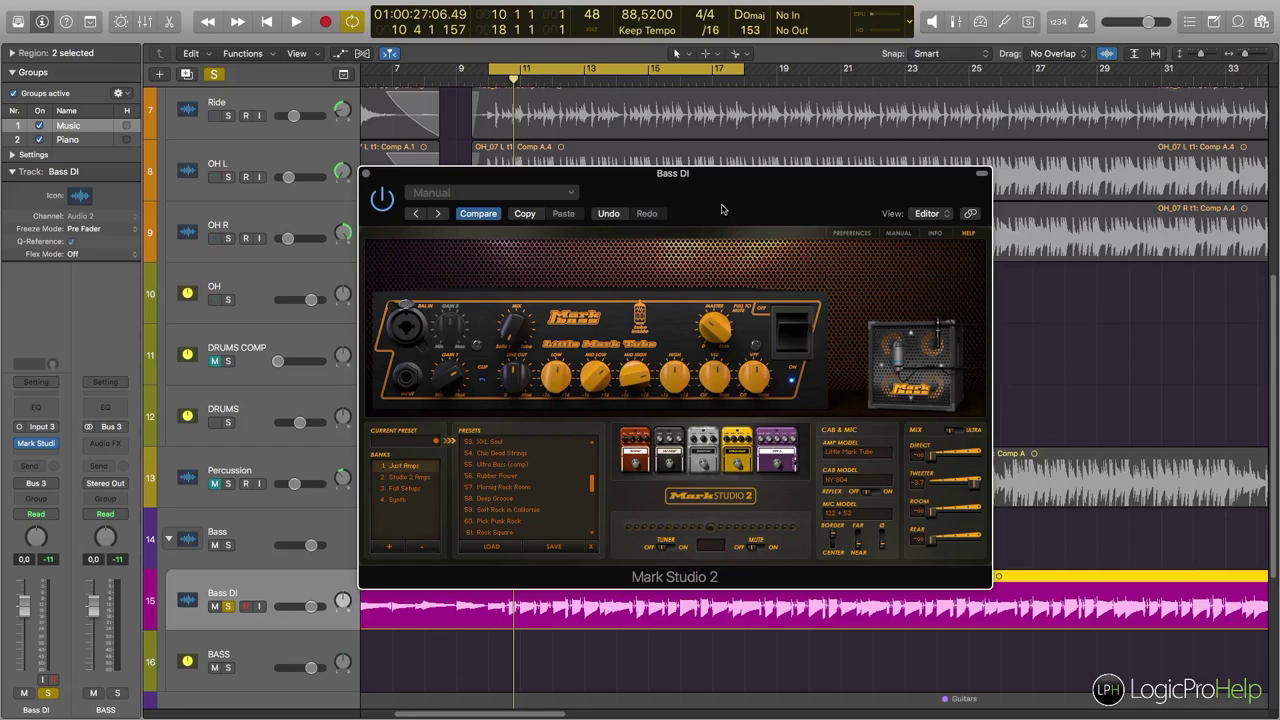
drag(722, 209, 744, 190)
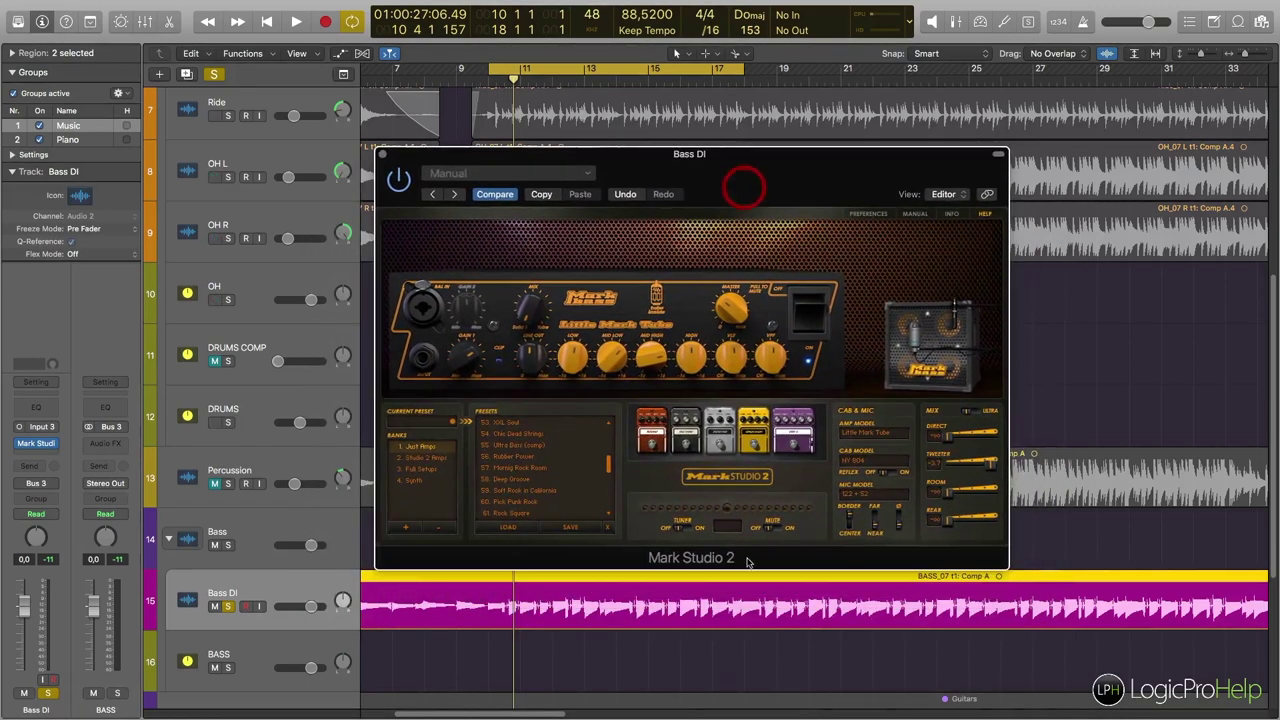
scroll(450, 585, up, 2)
scroll(450, 585, right, 3)
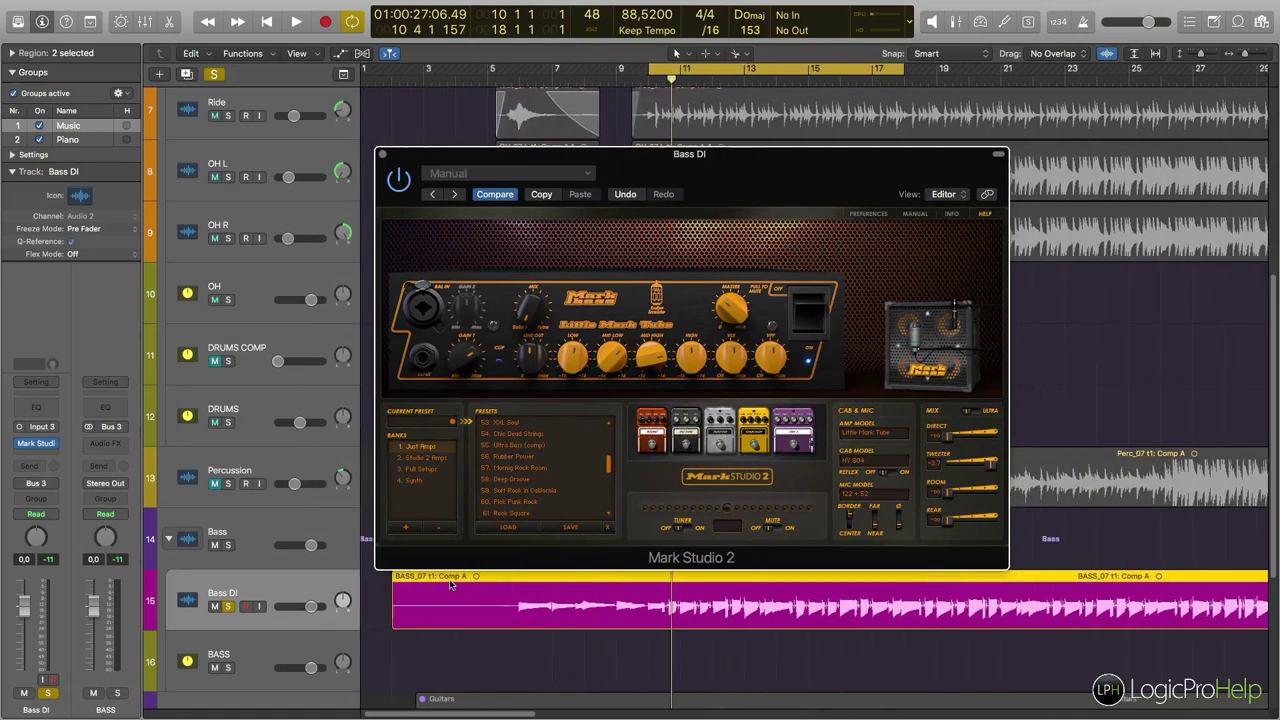
scroll(449, 585, up, 1)
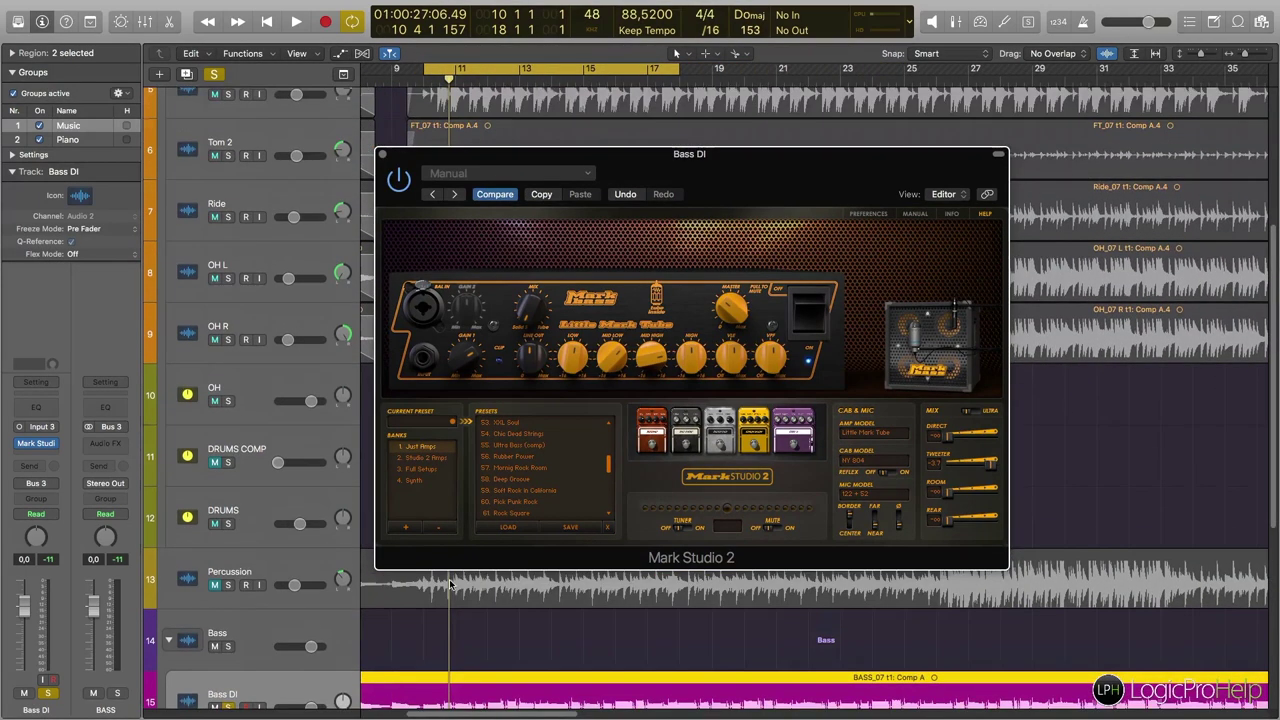
scroll(449, 579, down, 3)
drag(789, 160, 757, 131)
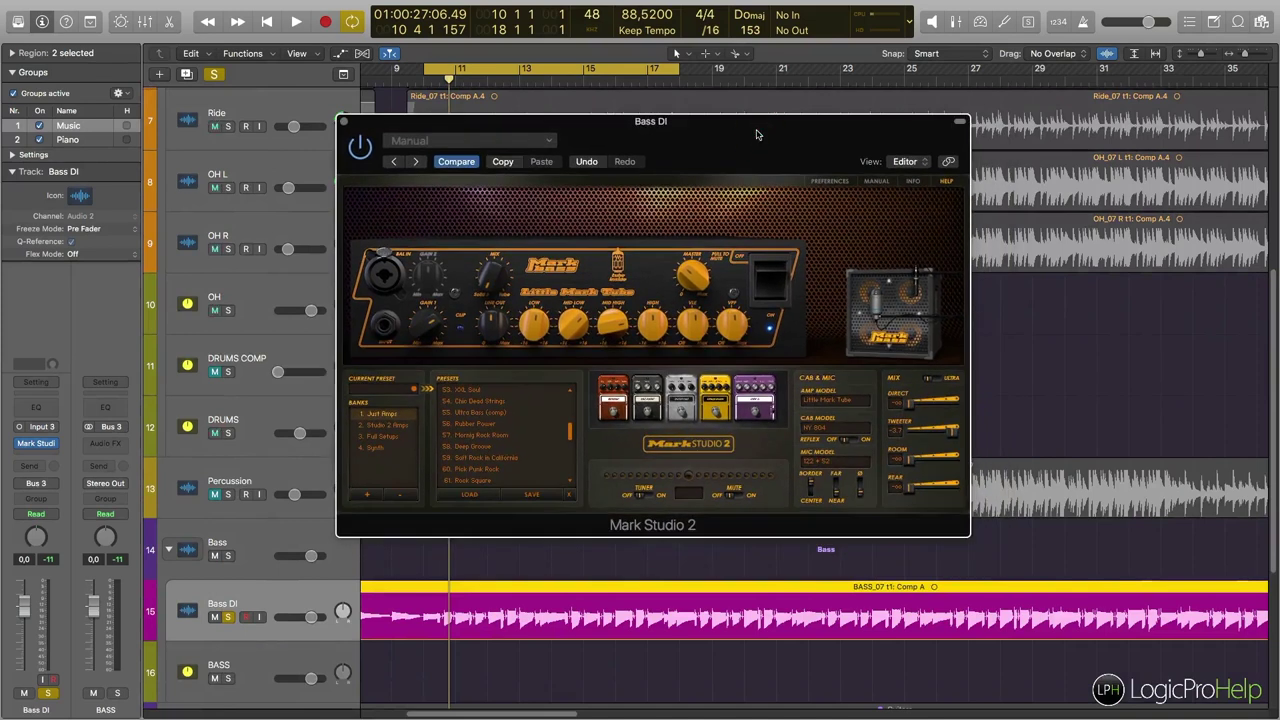
drag(751, 144, 718, 193)
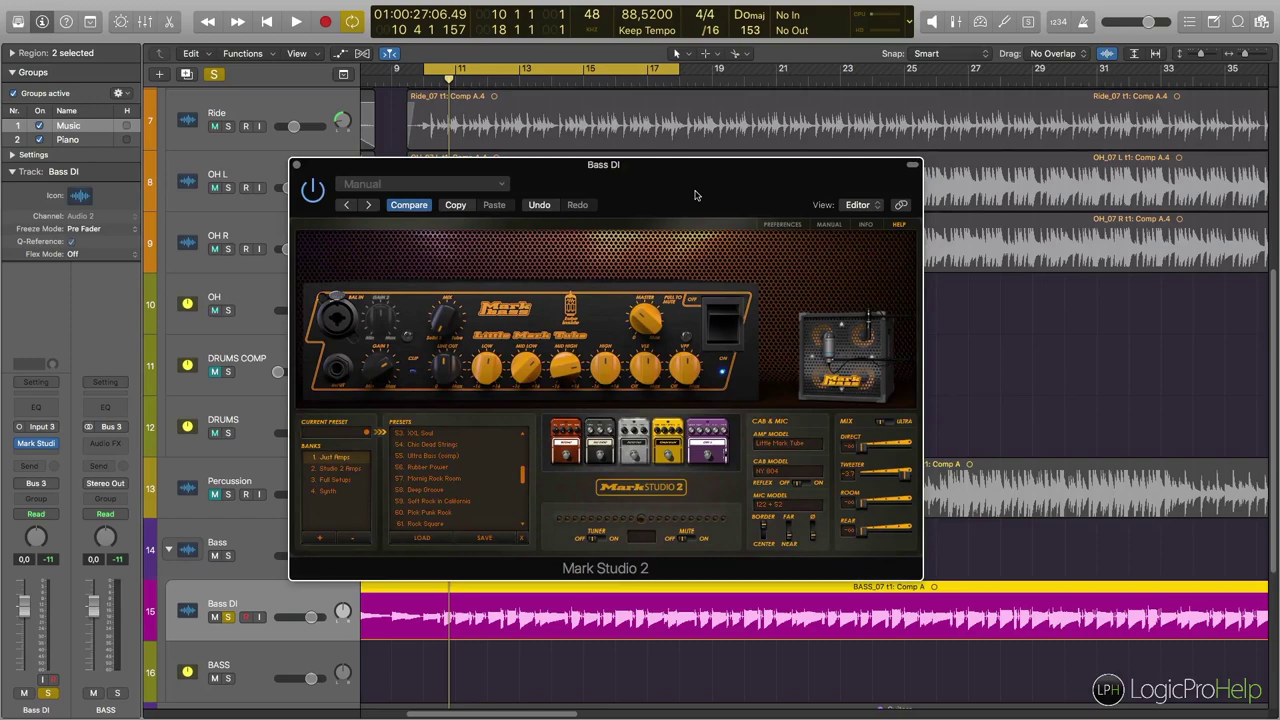